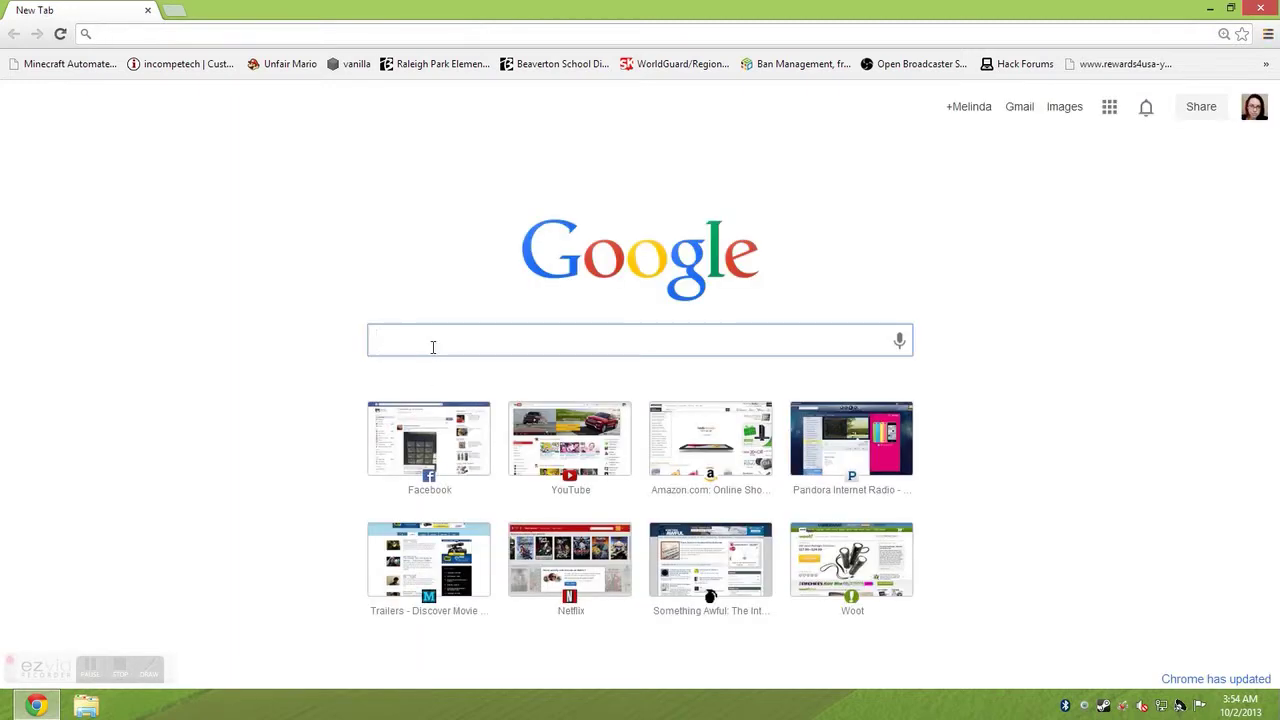
# Search Google for "mo' creatures mod" using the omnibox suggestion.
pyautogui.write('Mo')
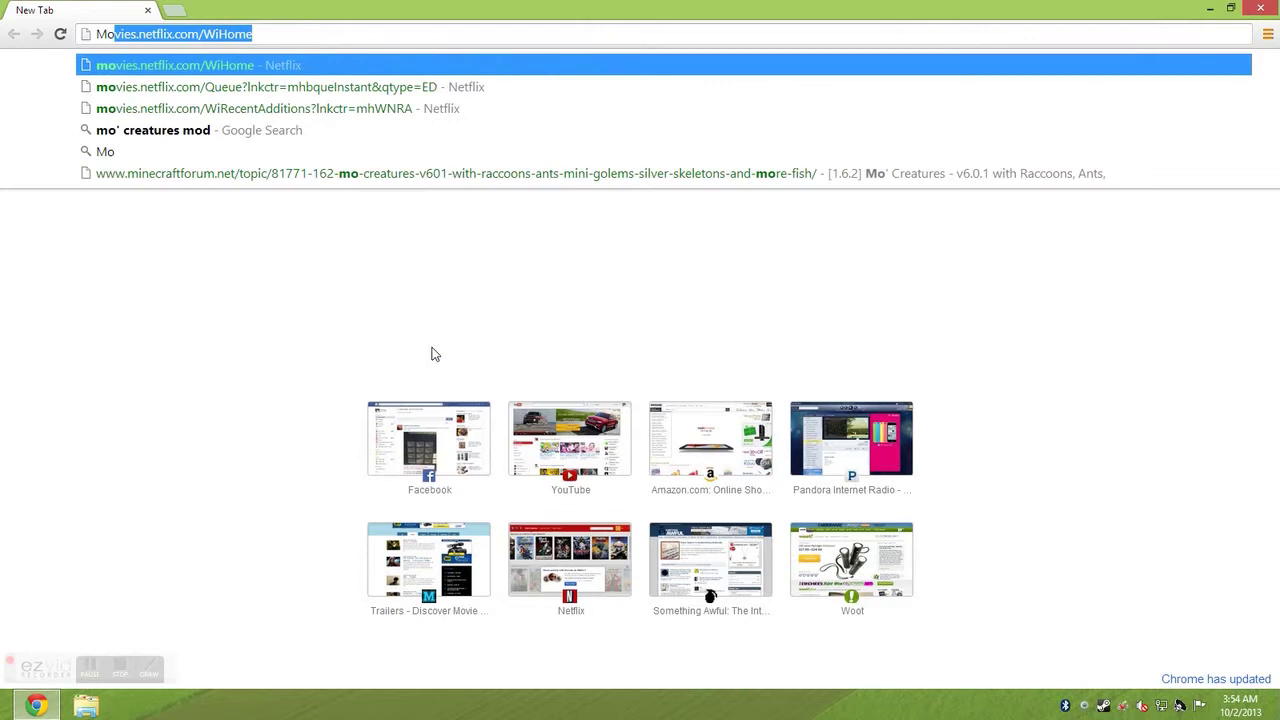
pyautogui.write("'")
pyautogui.press('Return')
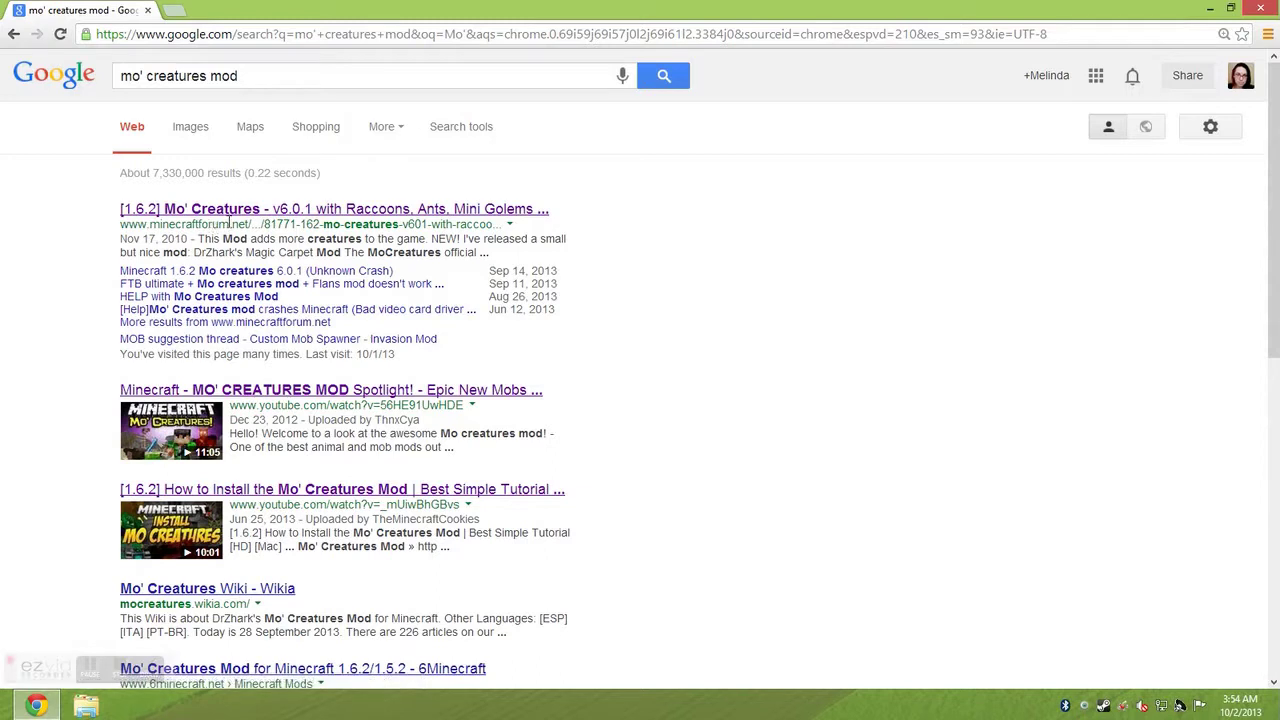
# Open the Mo' Creatures v6.0.1 forum thread and scroll down to its Download the Mod section.
pyautogui.click(331, 210)
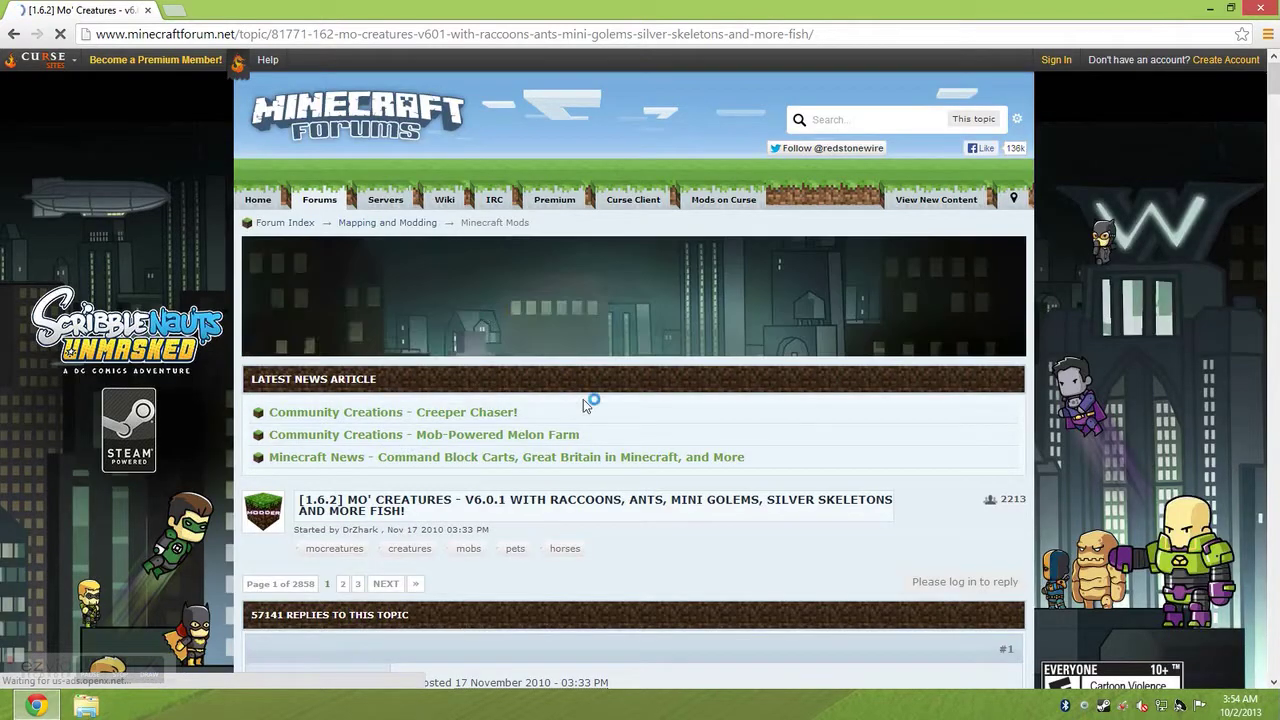
pyautogui.moveTo(1270, 92); pyautogui.dragTo(1259, 146)
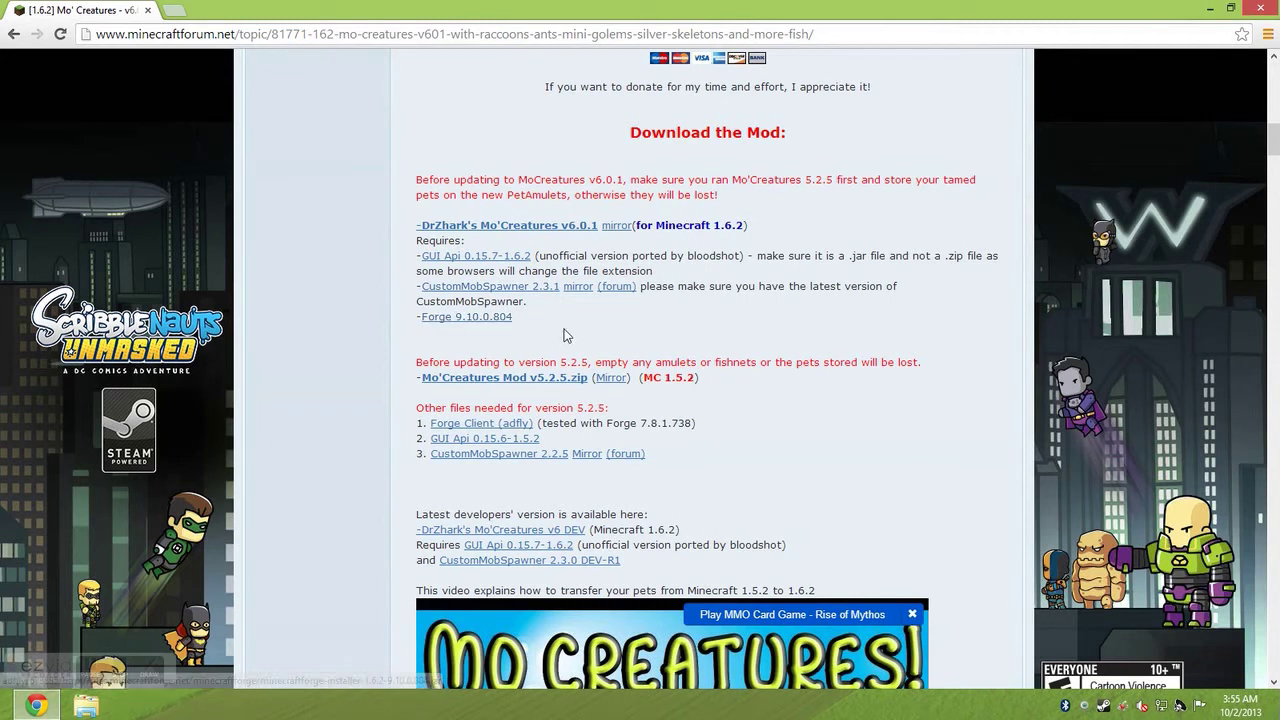
# Search Google for "forge minecraft" in a new tab.
pyautogui.click(172, 11)
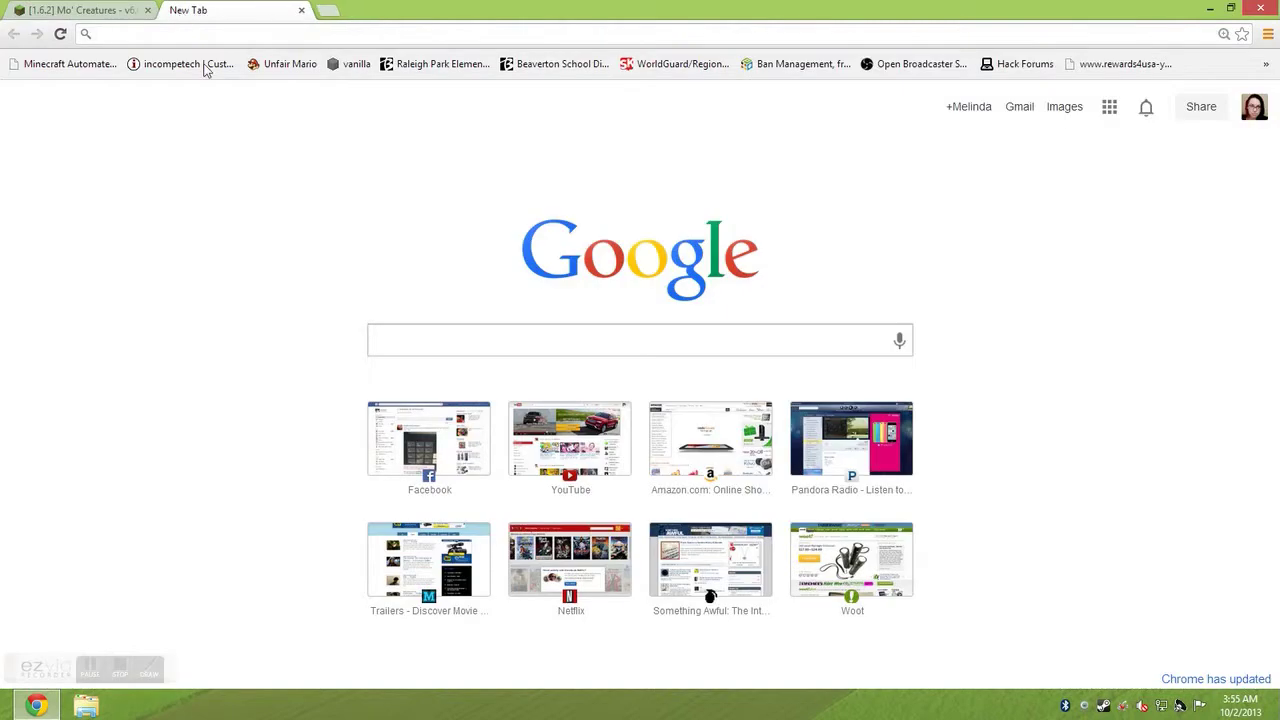
pyautogui.click(428, 337)
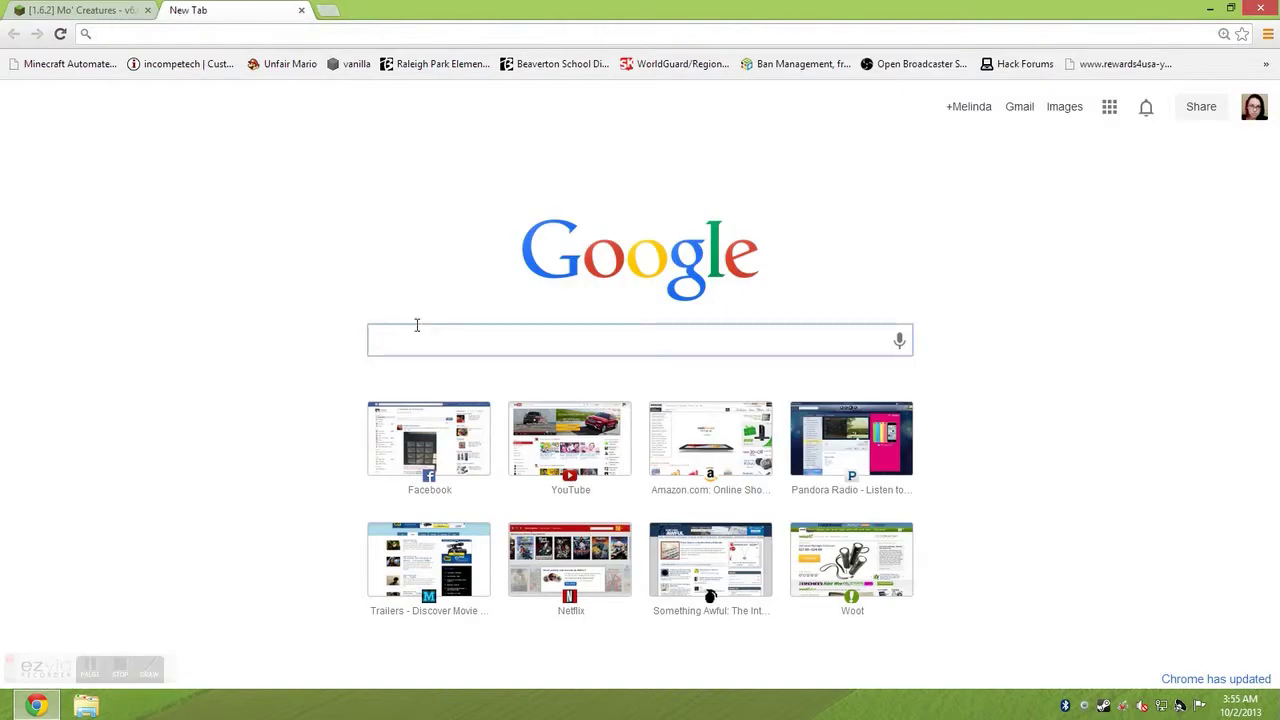
pyautogui.write('facebook.com')
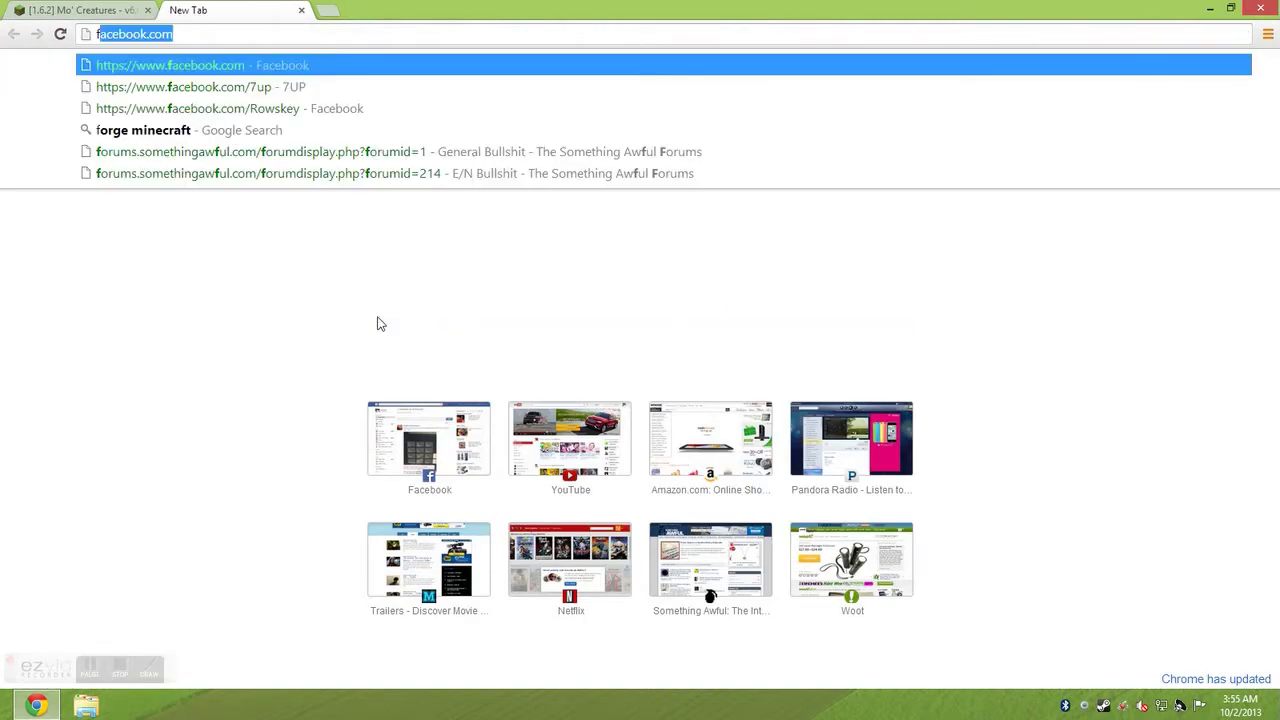
pyautogui.click(150, 131)
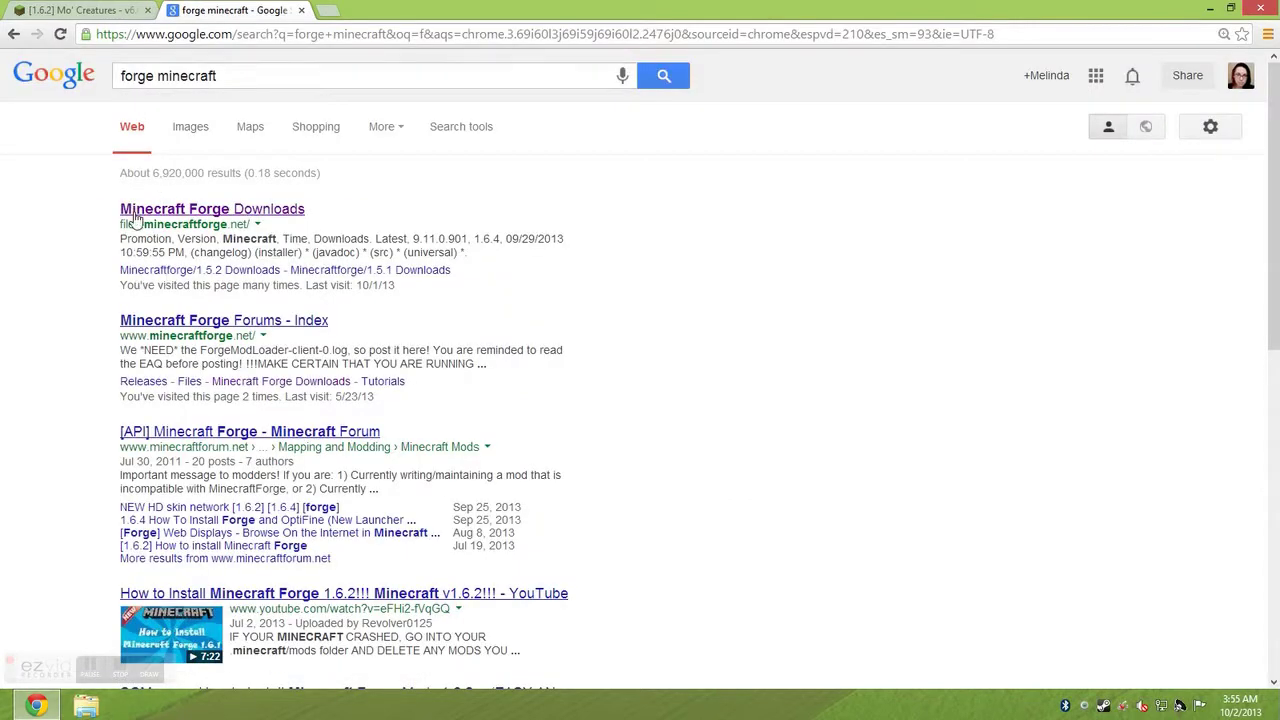
# Visit the Minecraft Forge Downloads page, then close that tab and the Chrome window.
pyautogui.click(256, 208)
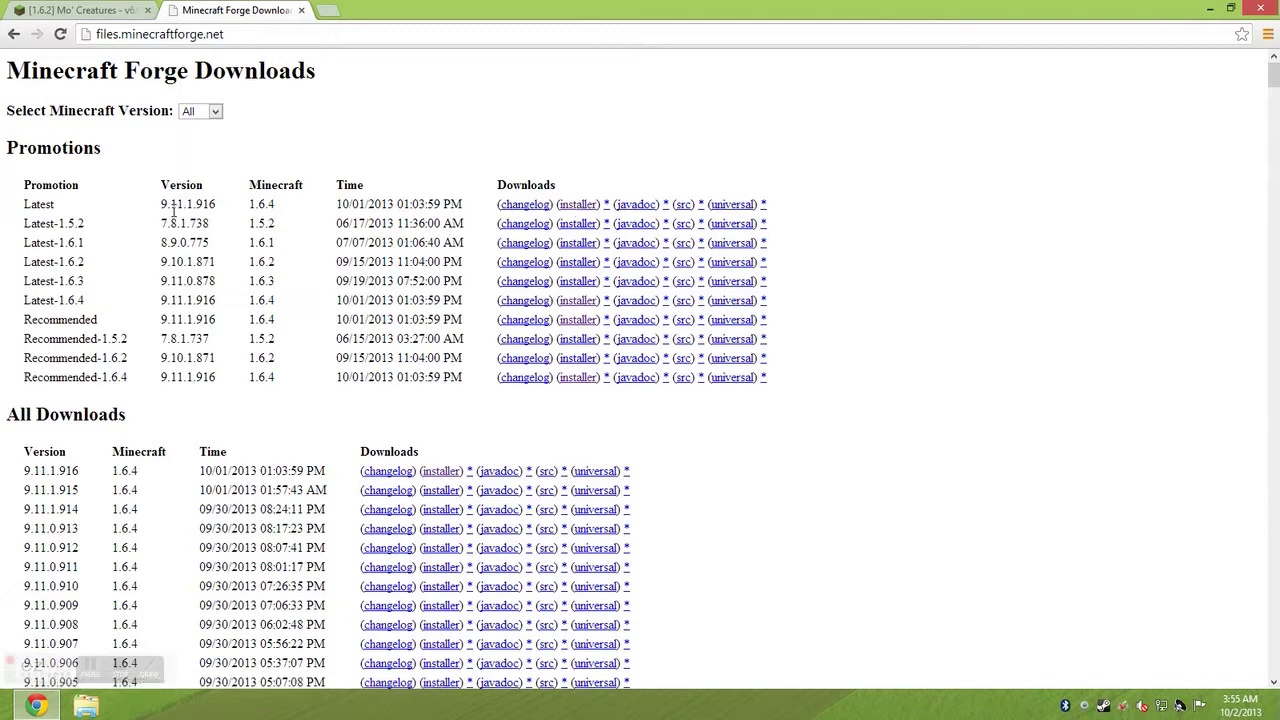
pyautogui.click(302, 11)
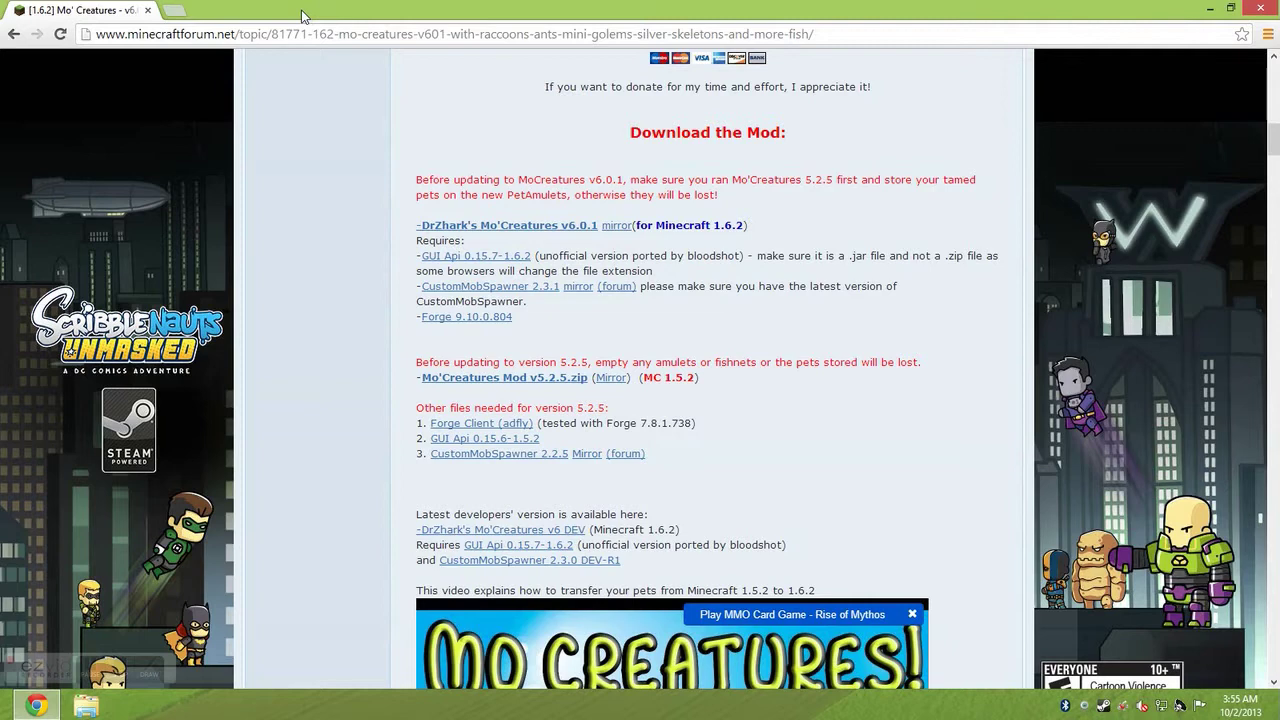
pyautogui.click(1259, 8)
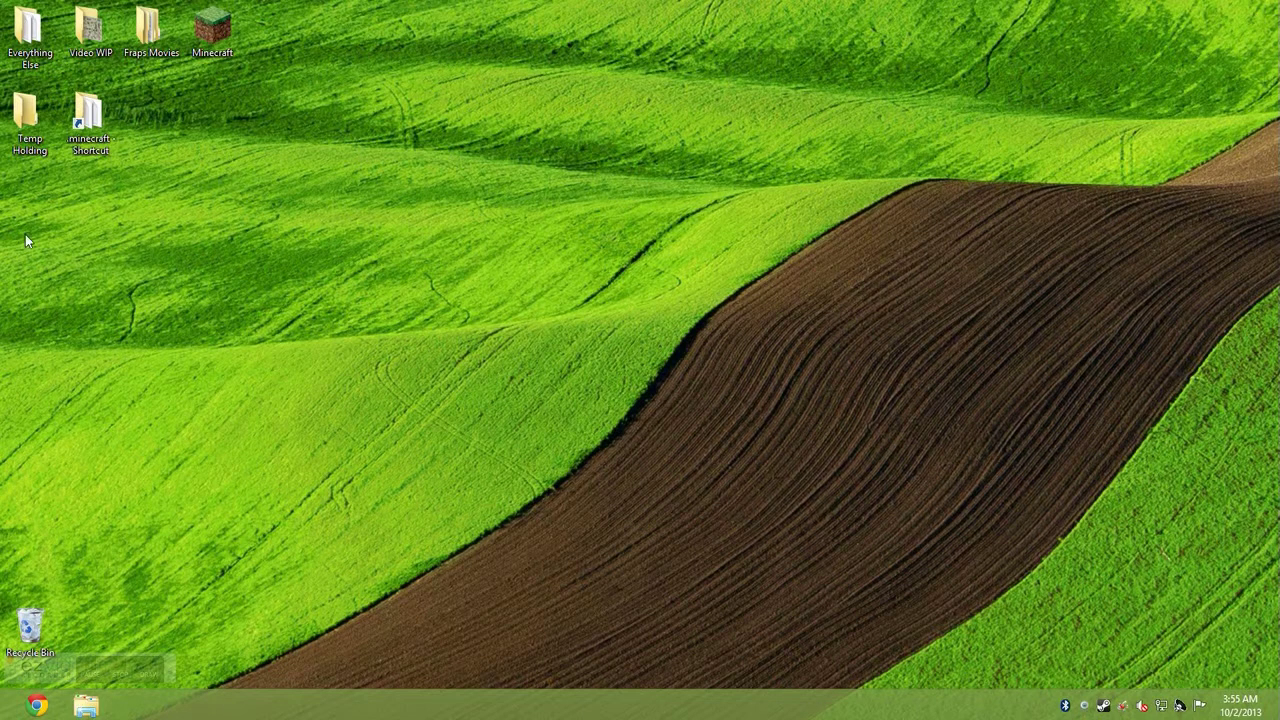
# Open the Downloads folder in File Explorer and select the Forge installer file.
pyautogui.click(86, 705)
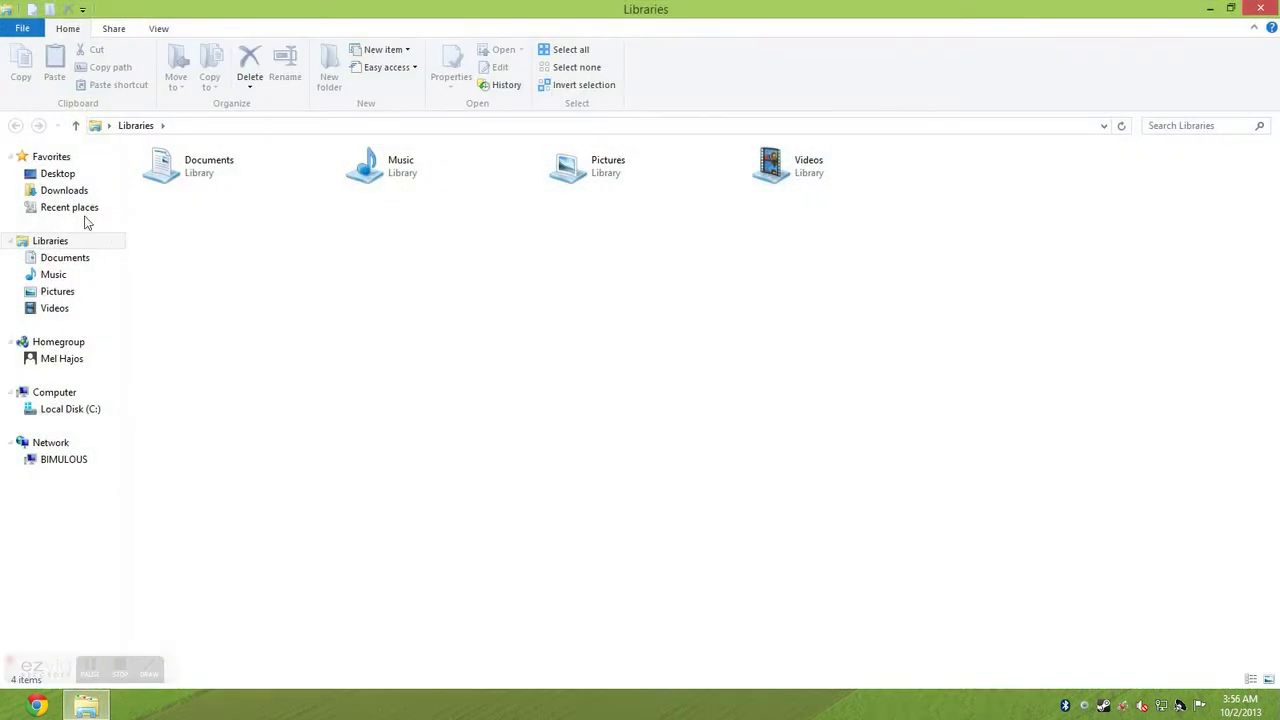
pyautogui.click(66, 192)
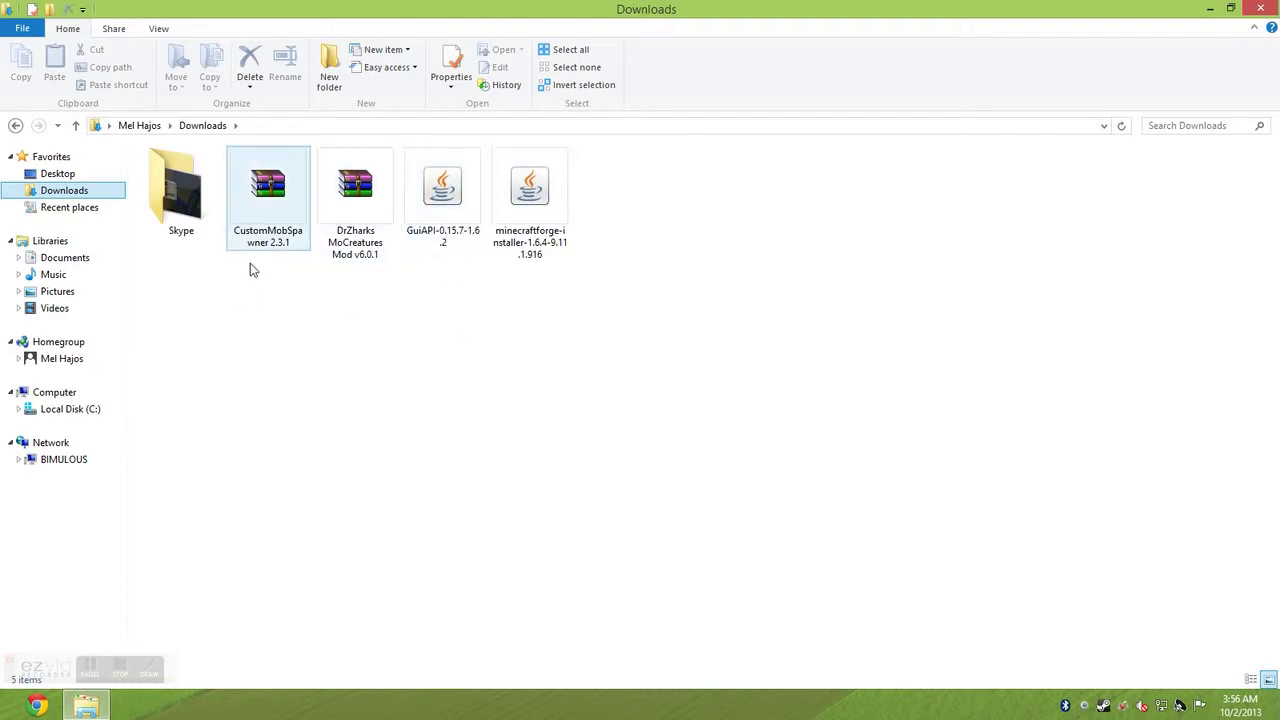
pyautogui.moveTo(247, 274); pyautogui.dragTo(446, 205)
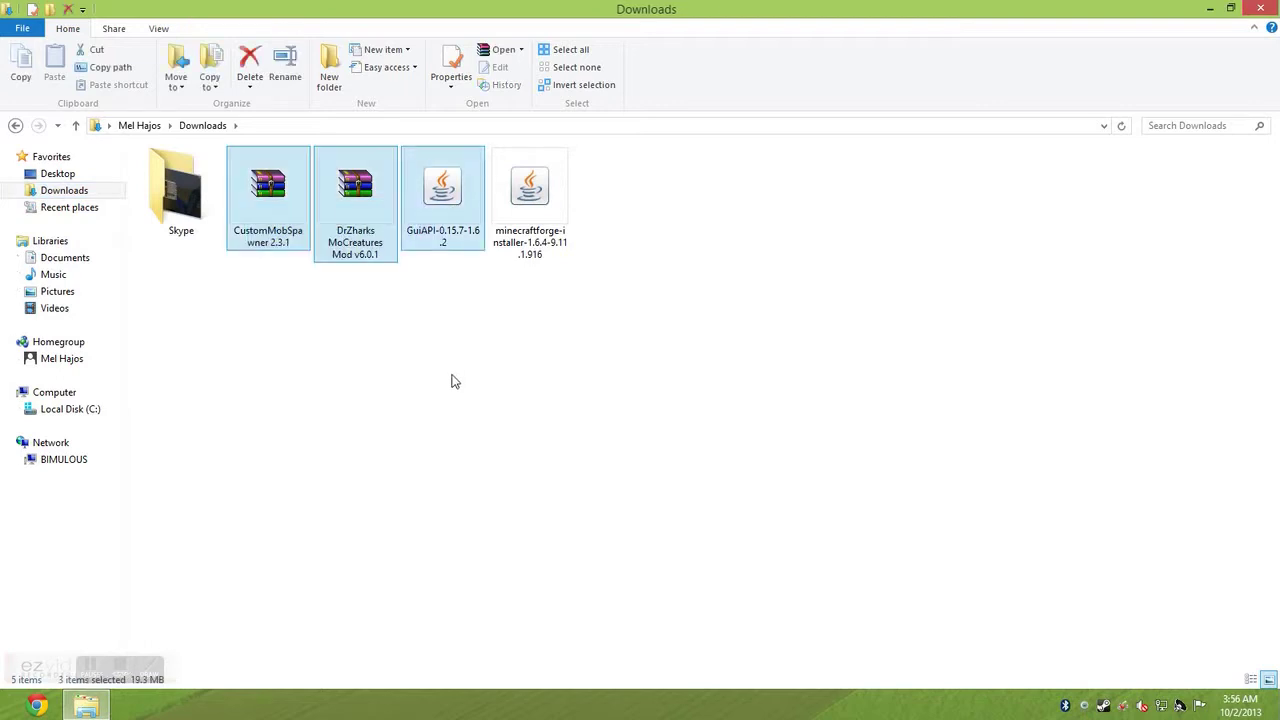
pyautogui.click(554, 345)
pyautogui.click(526, 250)
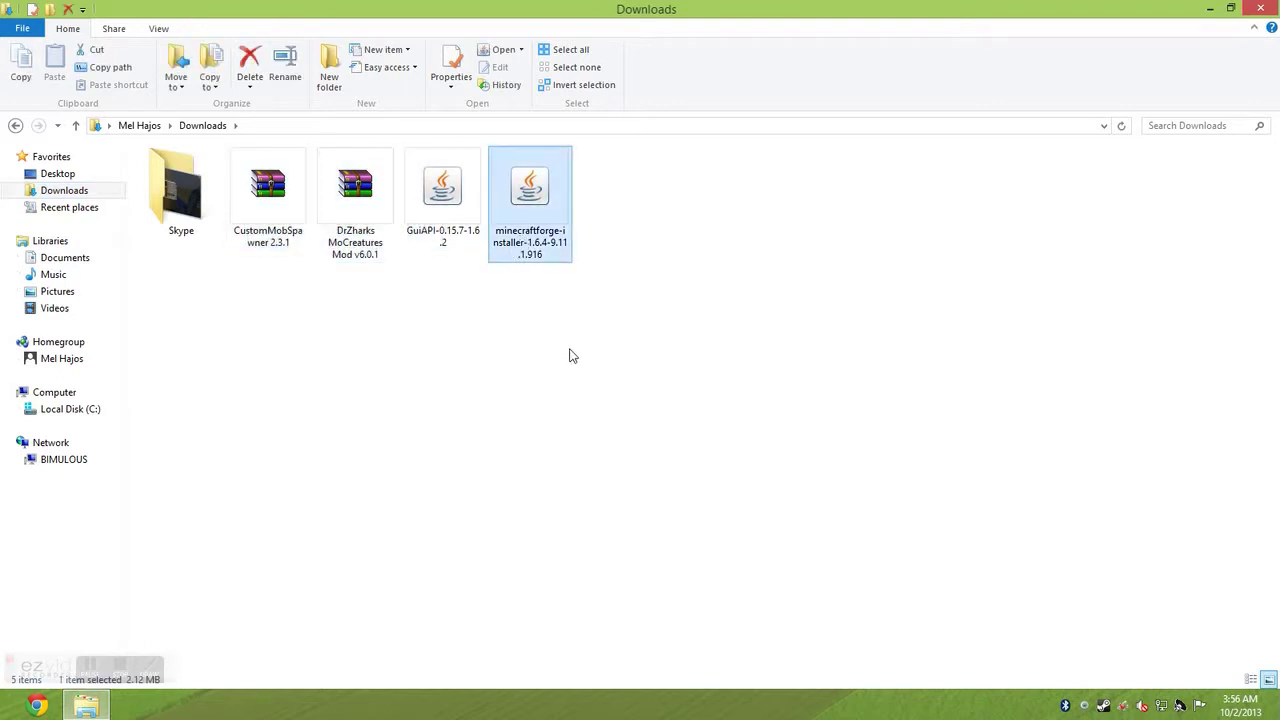
# Run the Forge 9.11.1.916 installer with Install client and dismiss the completion message.
pyautogui.doubleClick(508, 193)
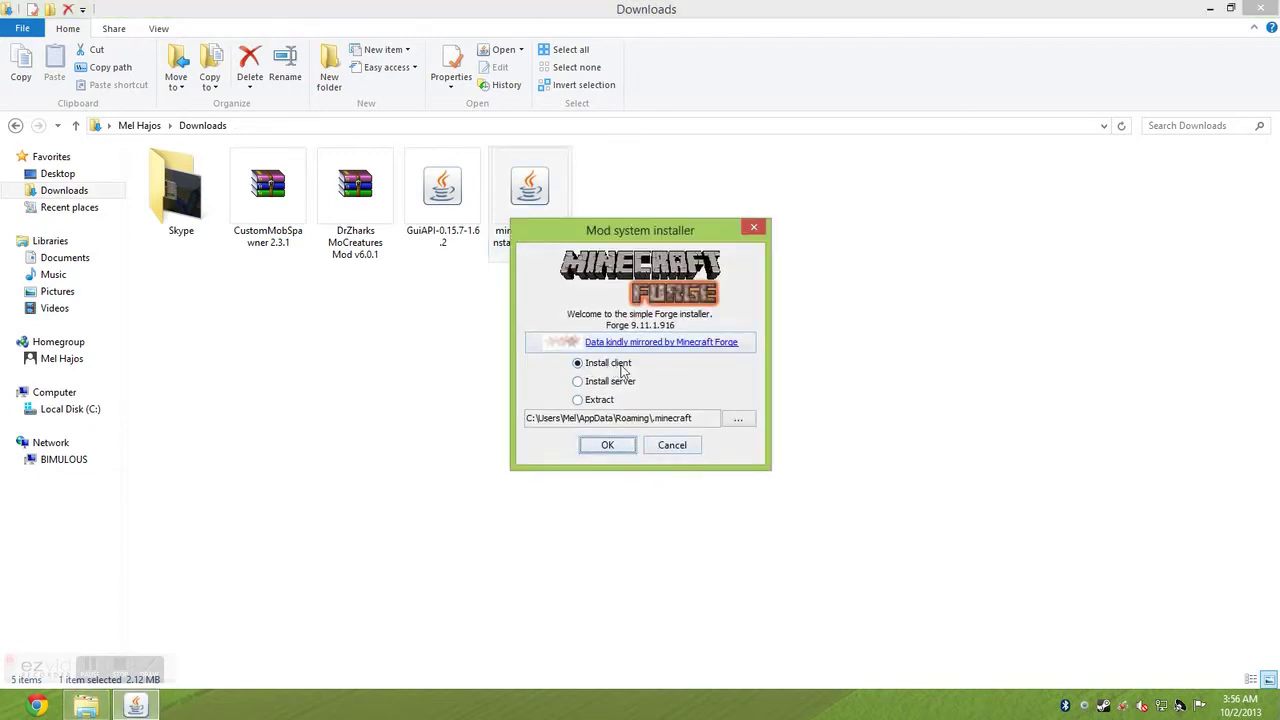
pyautogui.click(608, 447)
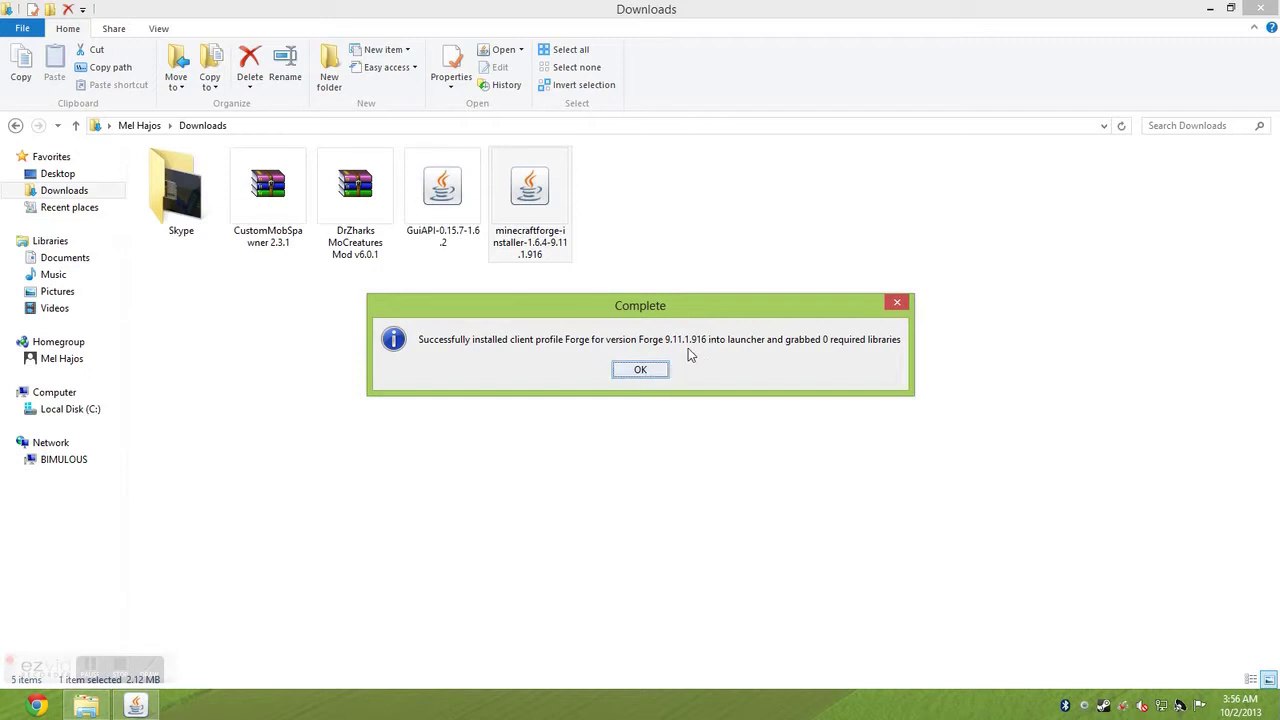
pyautogui.click(638, 374)
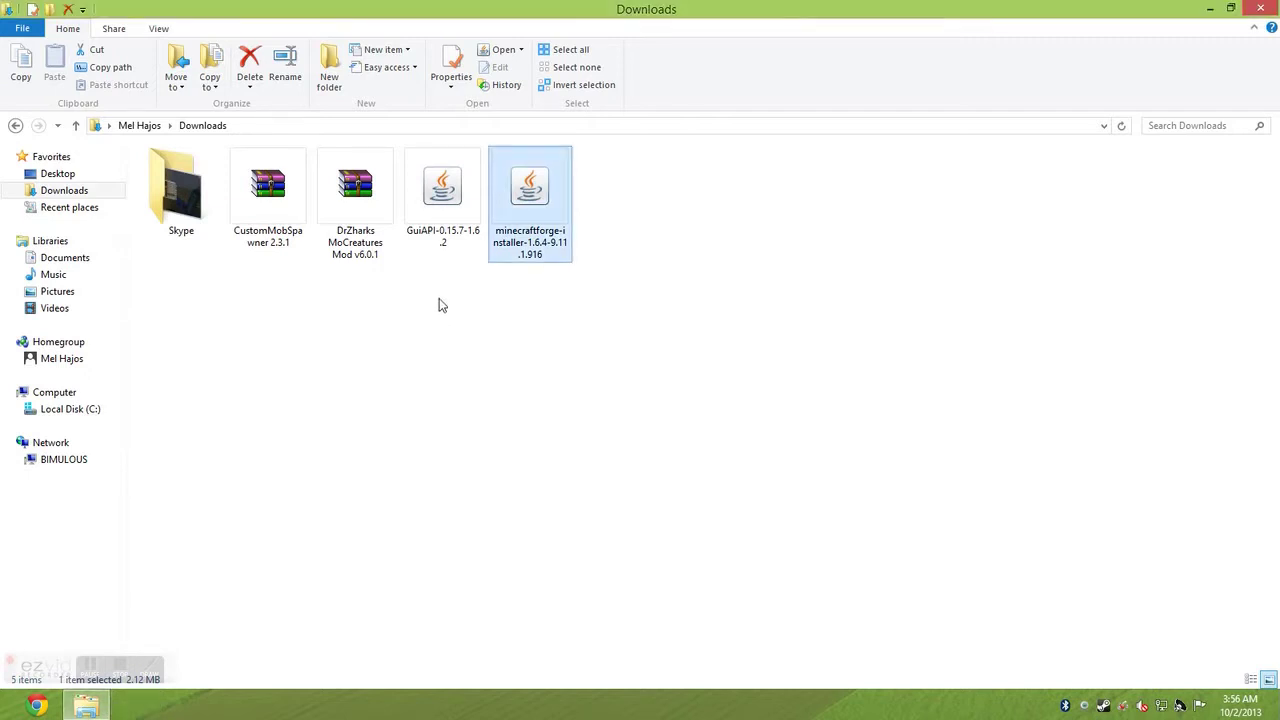
# Cut the three Mo' Creatures mod files from Downloads and minimize the window.
pyautogui.moveTo(451, 300); pyautogui.dragTo(258, 193)
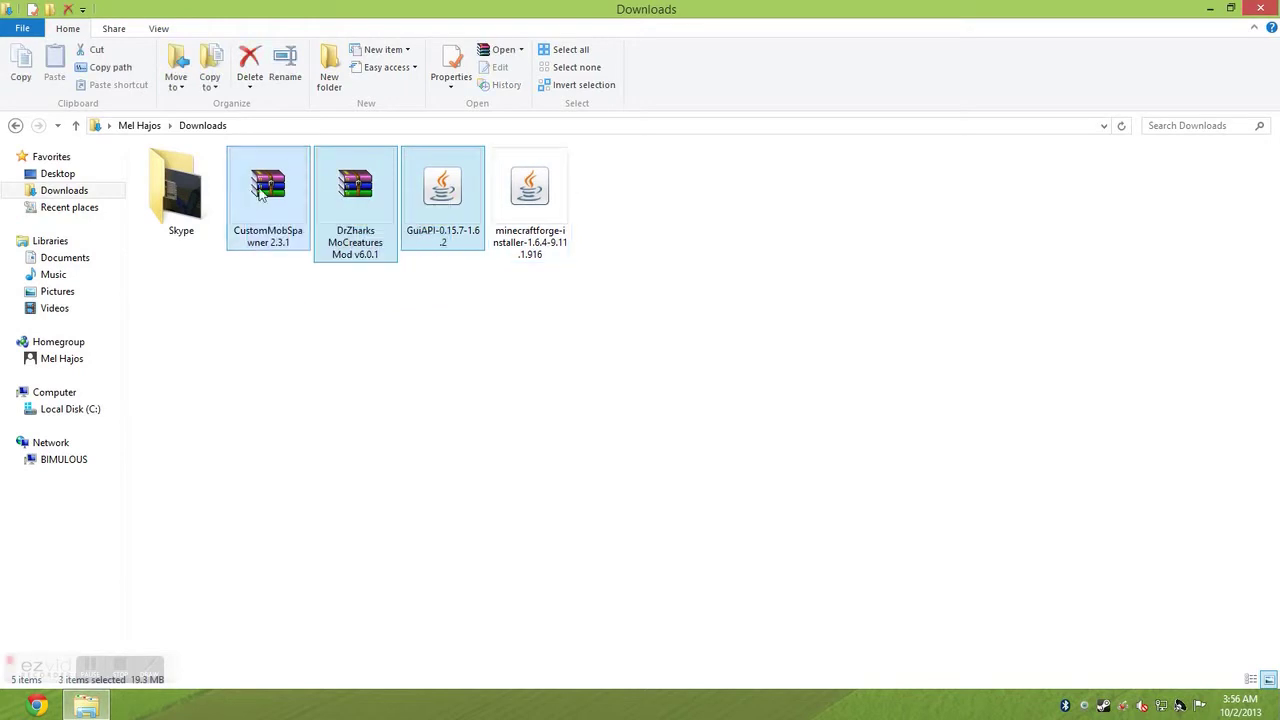
pyautogui.rightClick(258, 193)
pyautogui.click(294, 395)
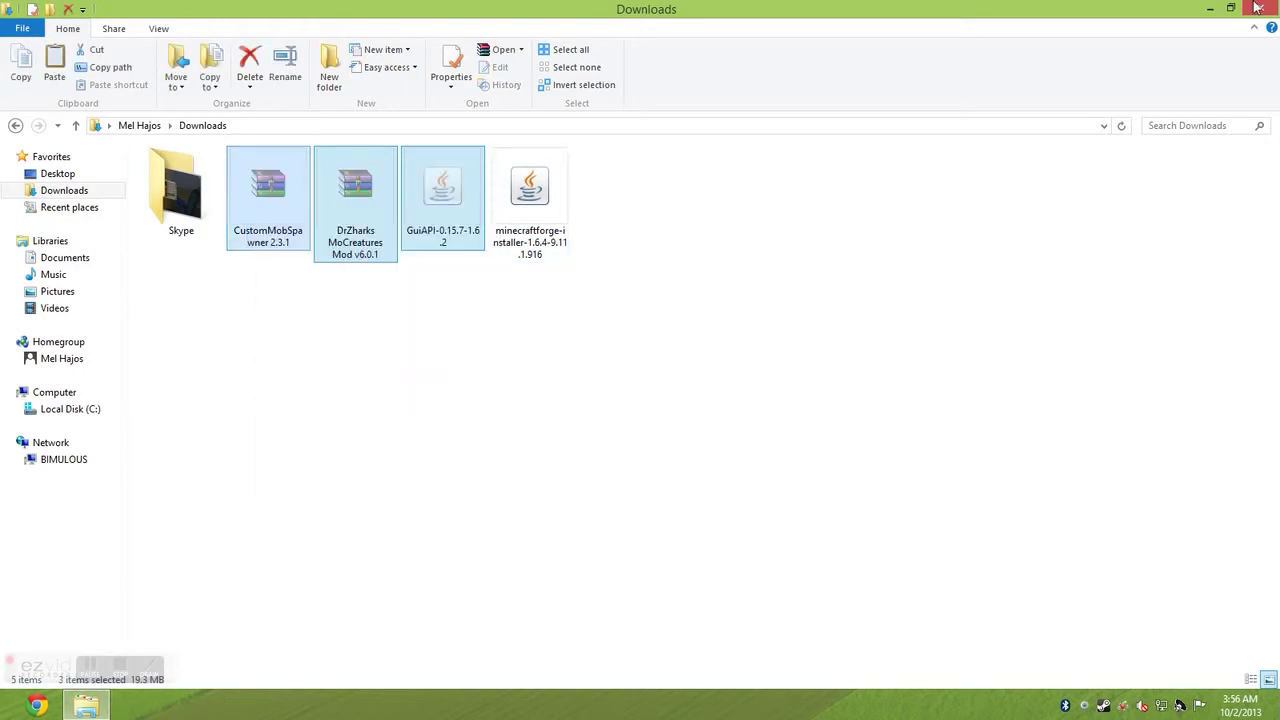
pyautogui.click(1210, 8)
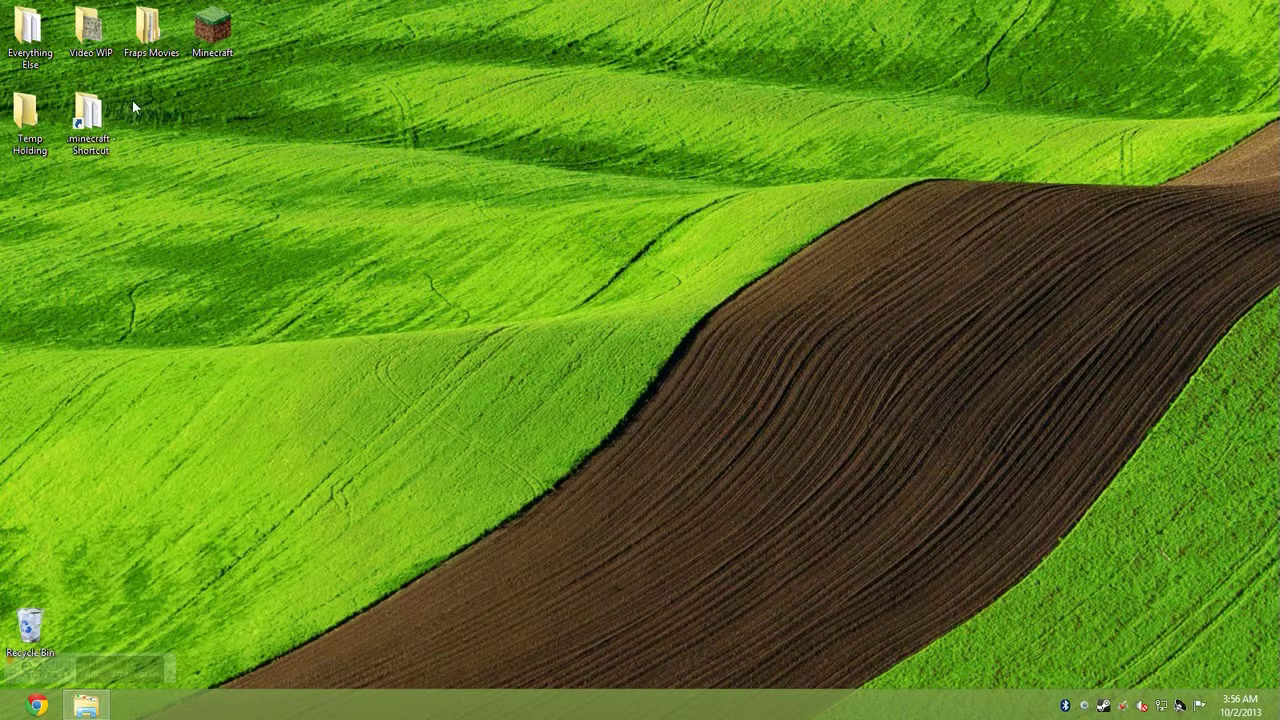
# Navigate to the %appdata%\.minecraft\mods folder.
pyautogui.doubleClick(100, 153)
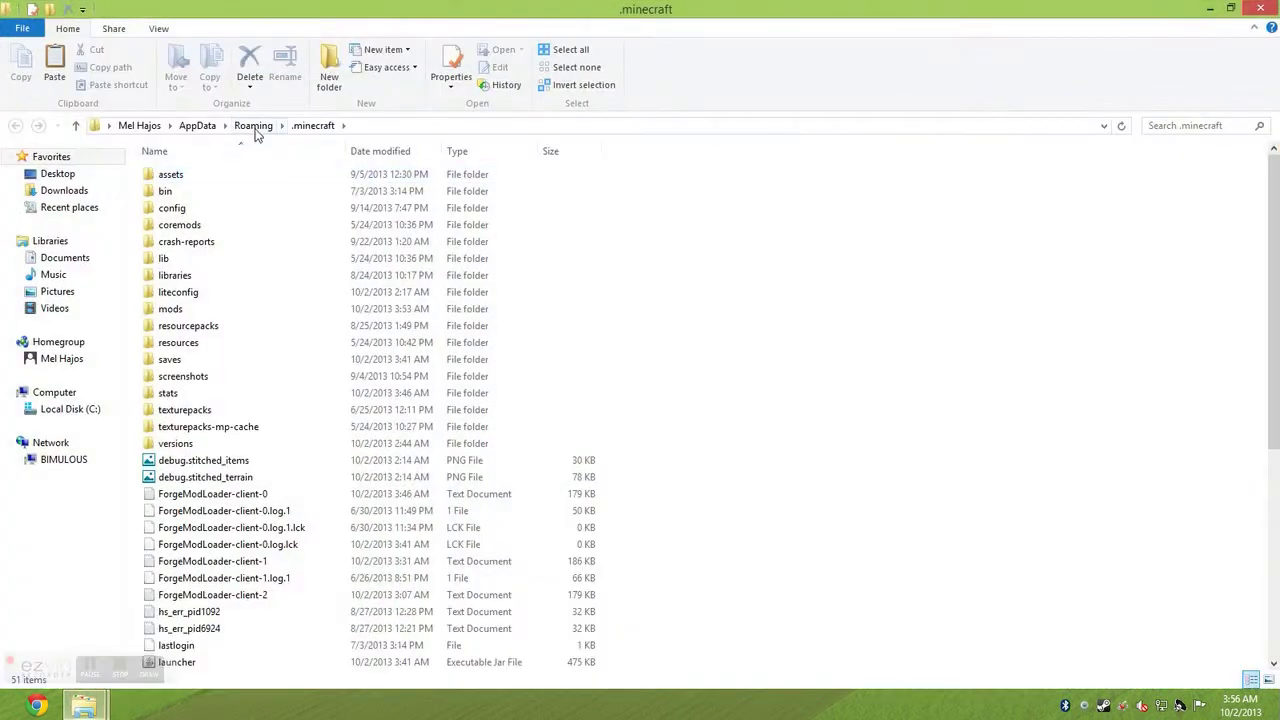
pyautogui.click(380, 125)
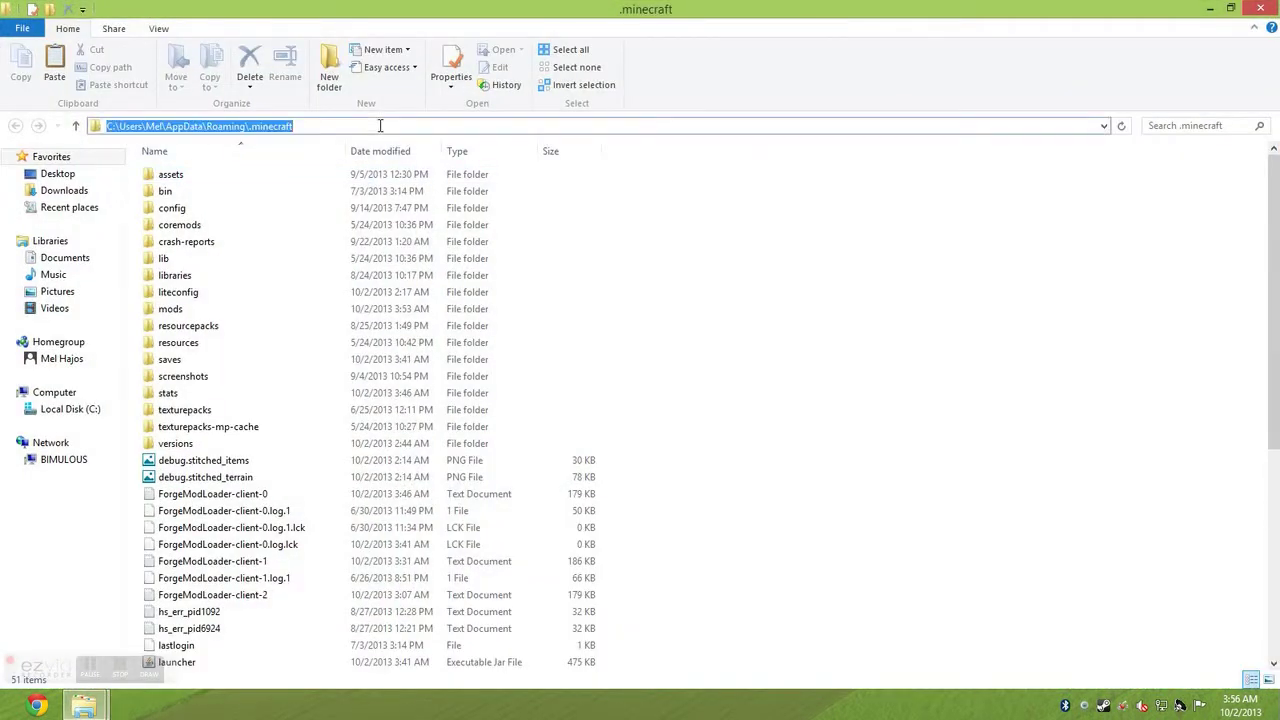
pyautogui.write('%appdata%')
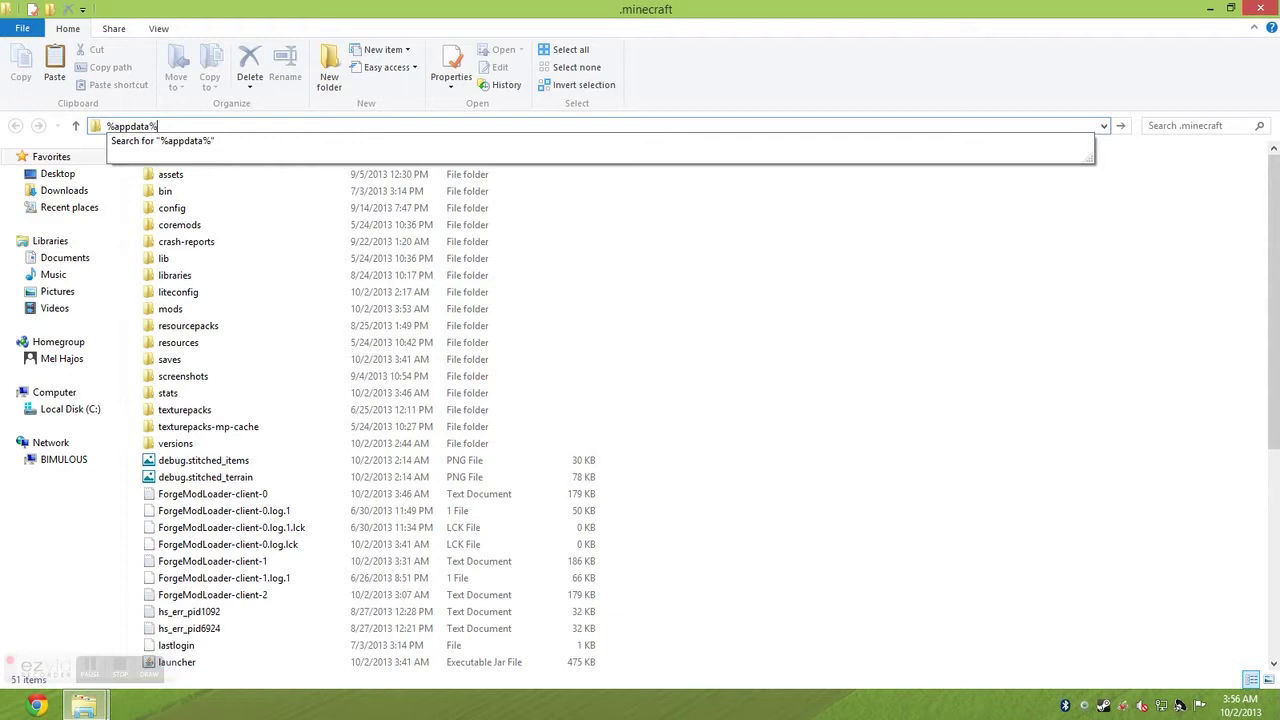
pyautogui.press('Return')
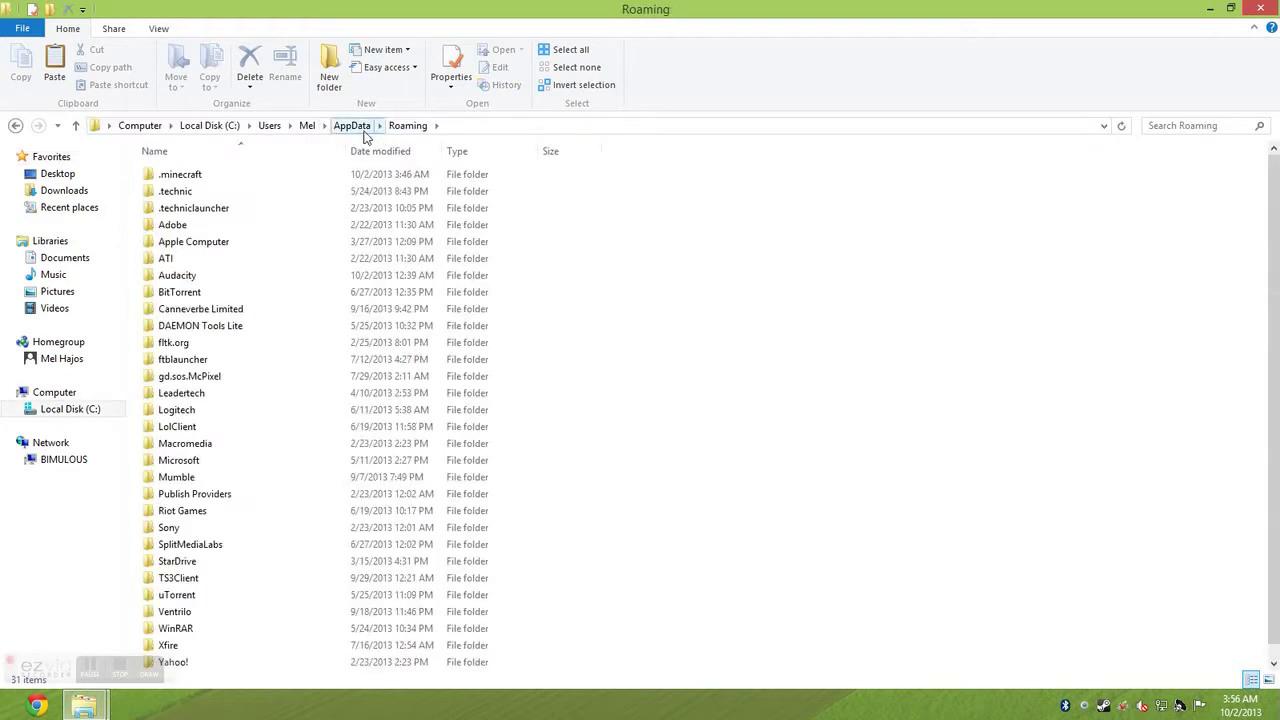
pyautogui.doubleClick(228, 181)
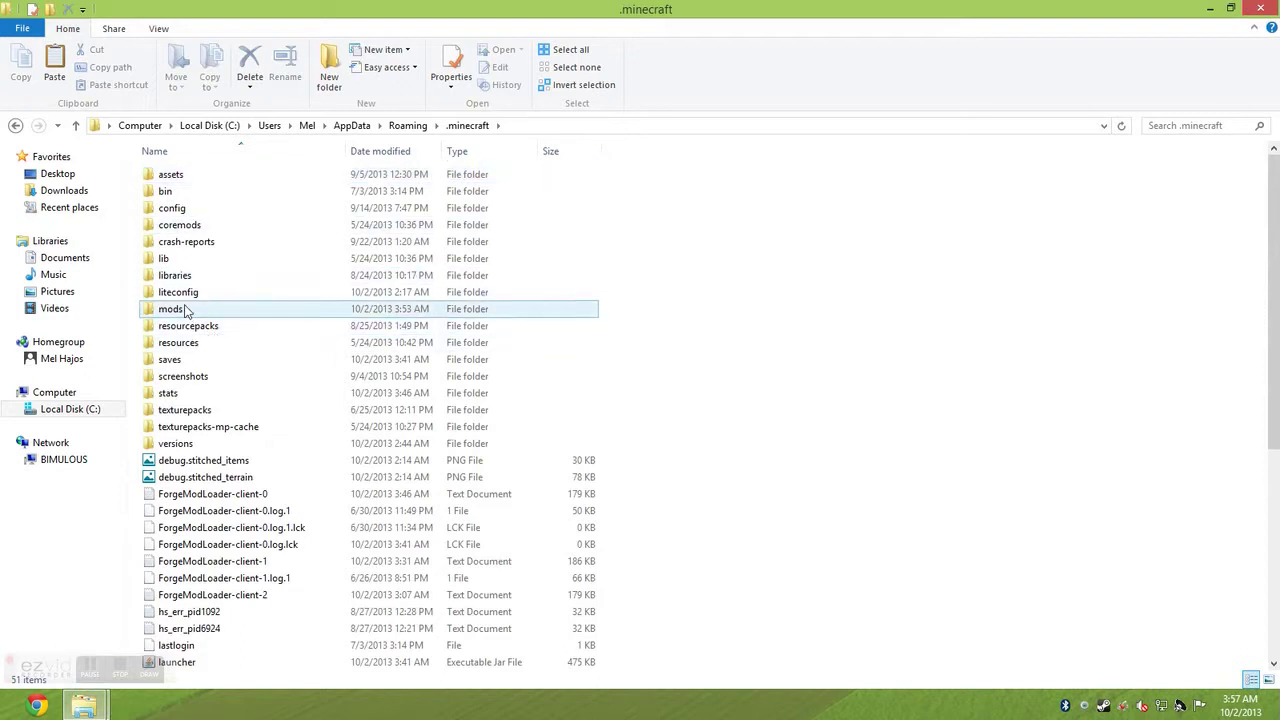
pyautogui.doubleClick(178, 310)
# Paste the three mod files into the mods folder and close File Explorer.
pyautogui.rightClick(334, 336)
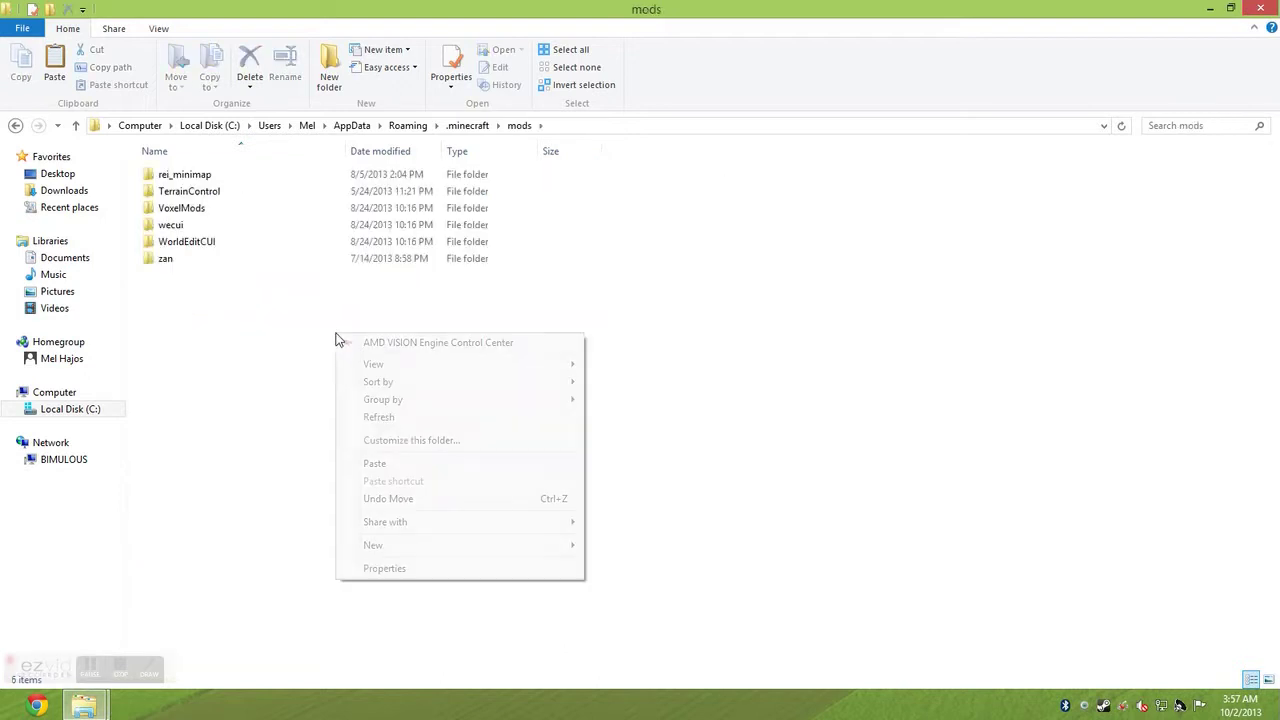
pyautogui.click(419, 463)
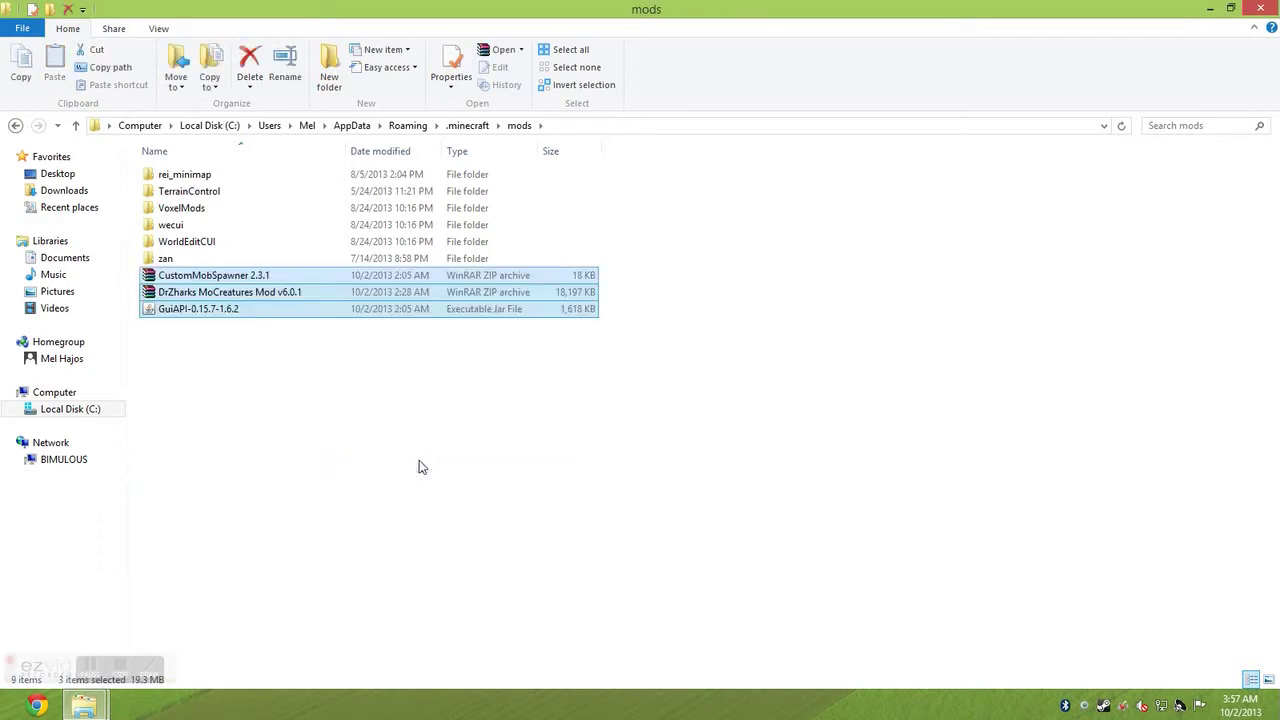
pyautogui.click(202, 345)
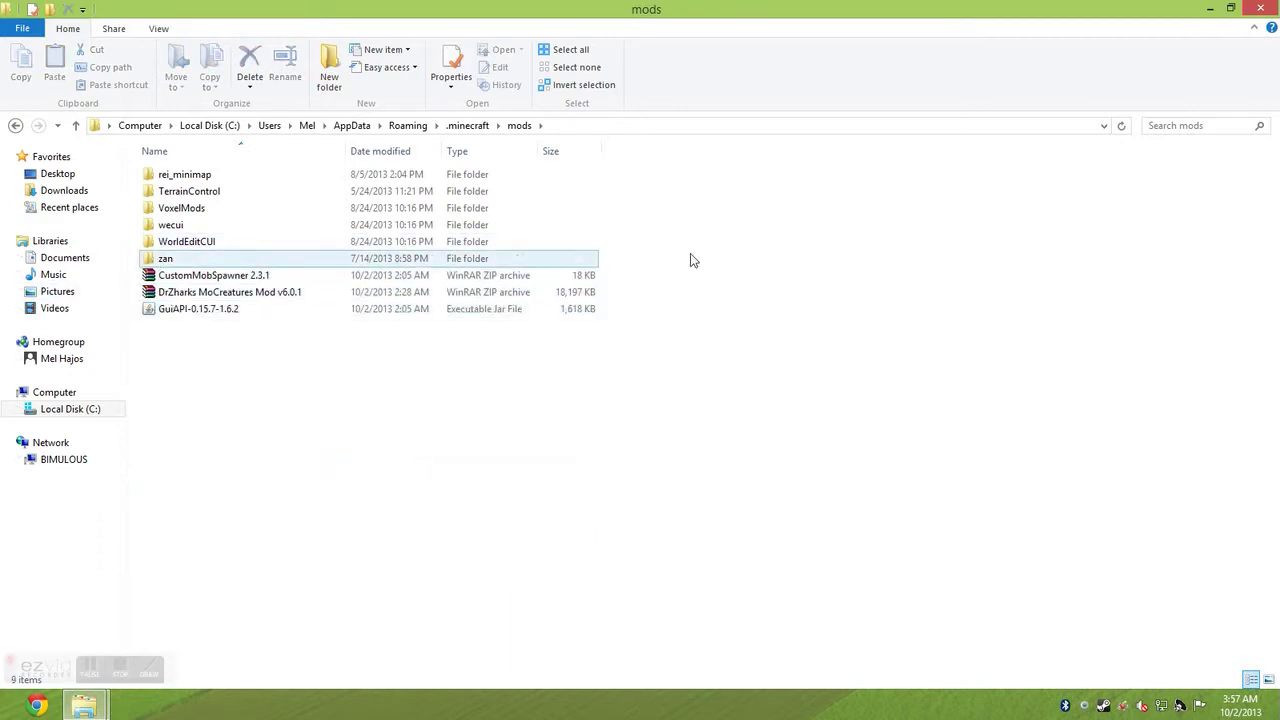
pyautogui.moveTo(1266, 9)
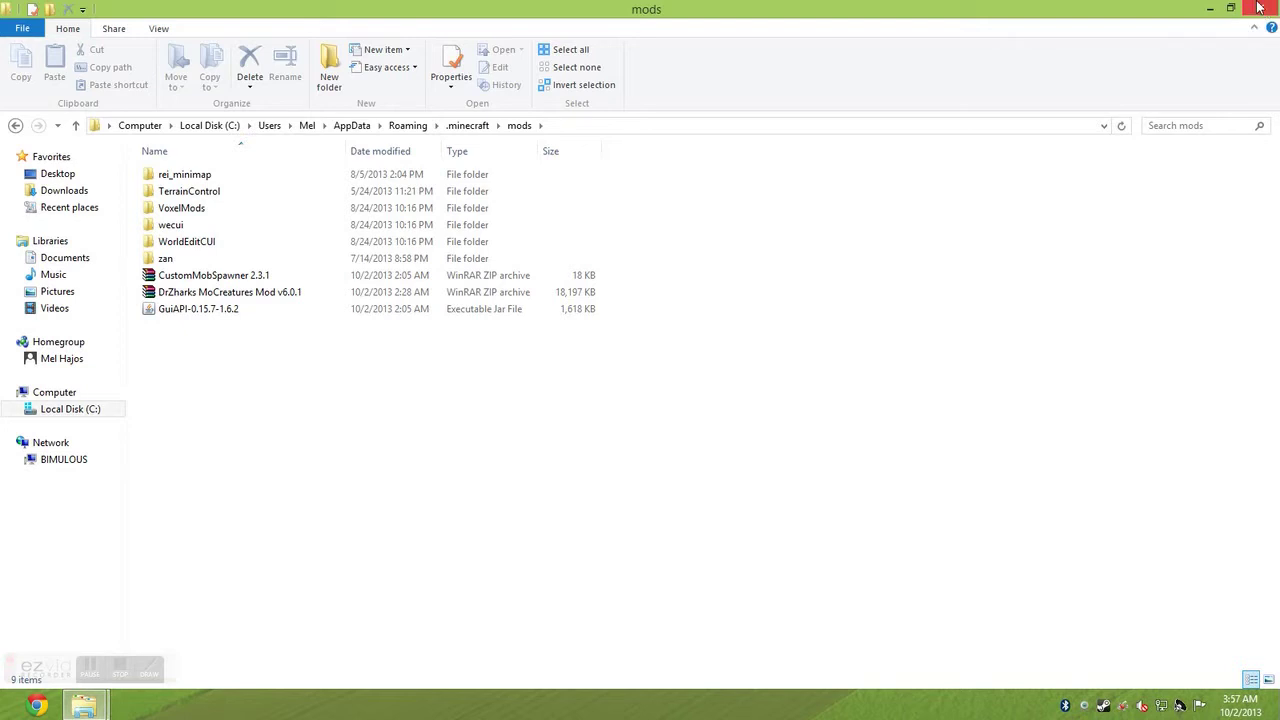
pyautogui.click(1259, 8)
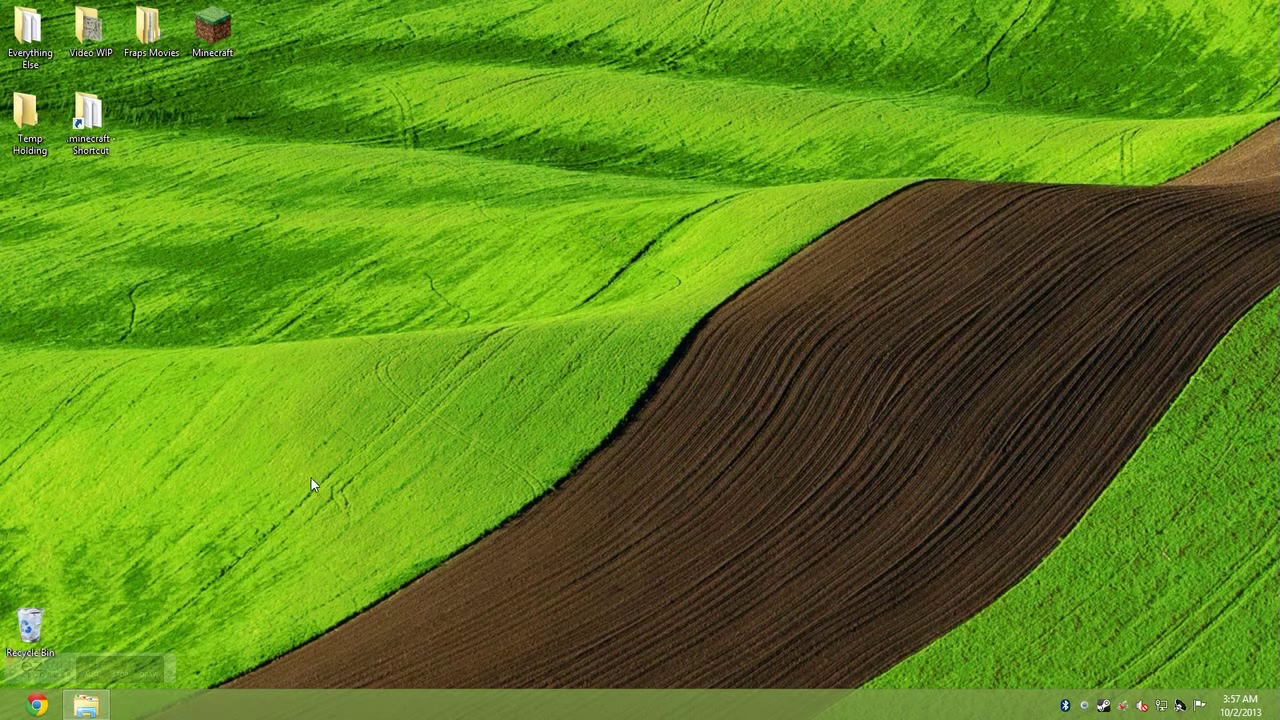
# Launch Minecraft with the Forge profile, saving it with version 1.6.4-Forge9.11.1.916.
pyautogui.doubleClick(218, 52)
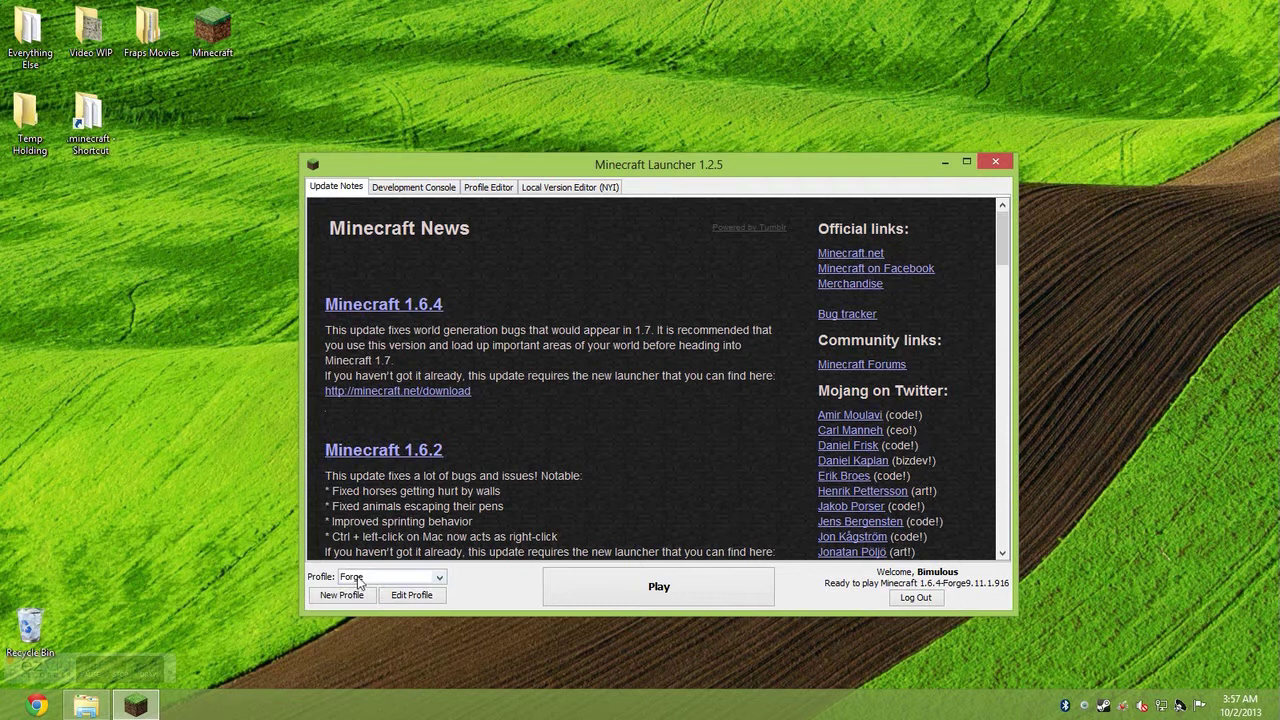
pyautogui.click(438, 578)
pyautogui.click(439, 580)
pyautogui.click(425, 603)
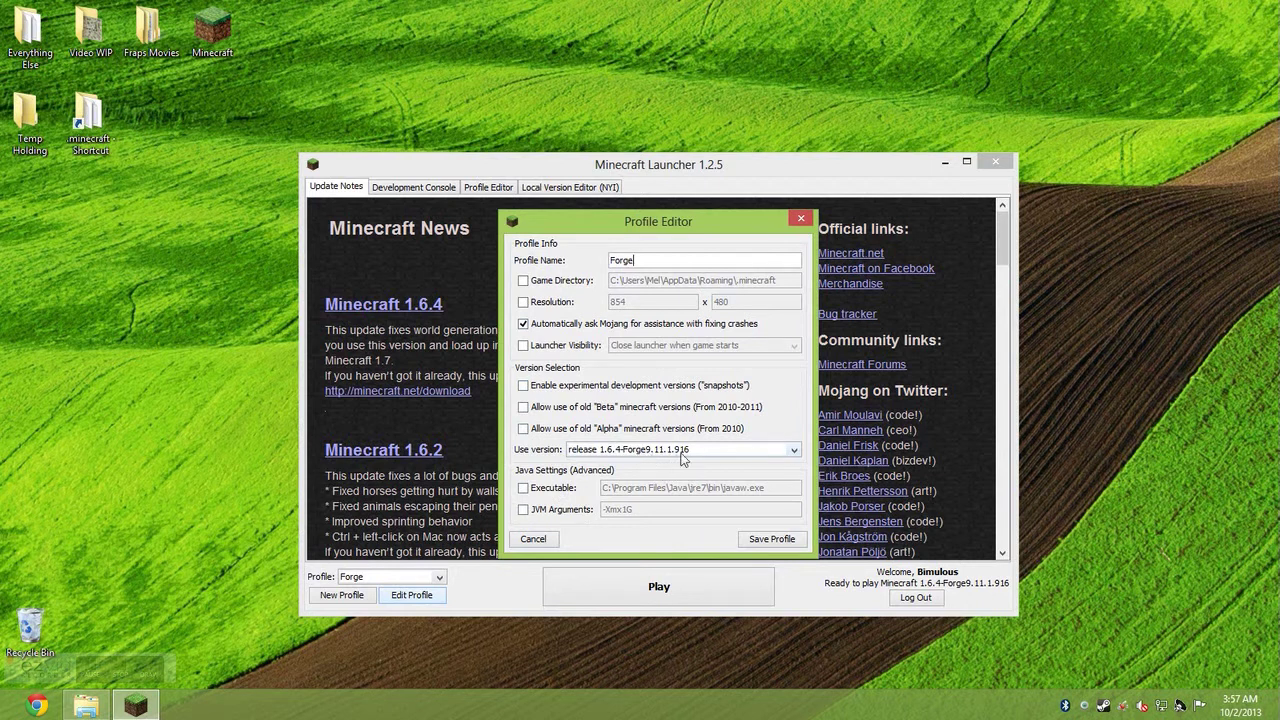
pyautogui.click(771, 539)
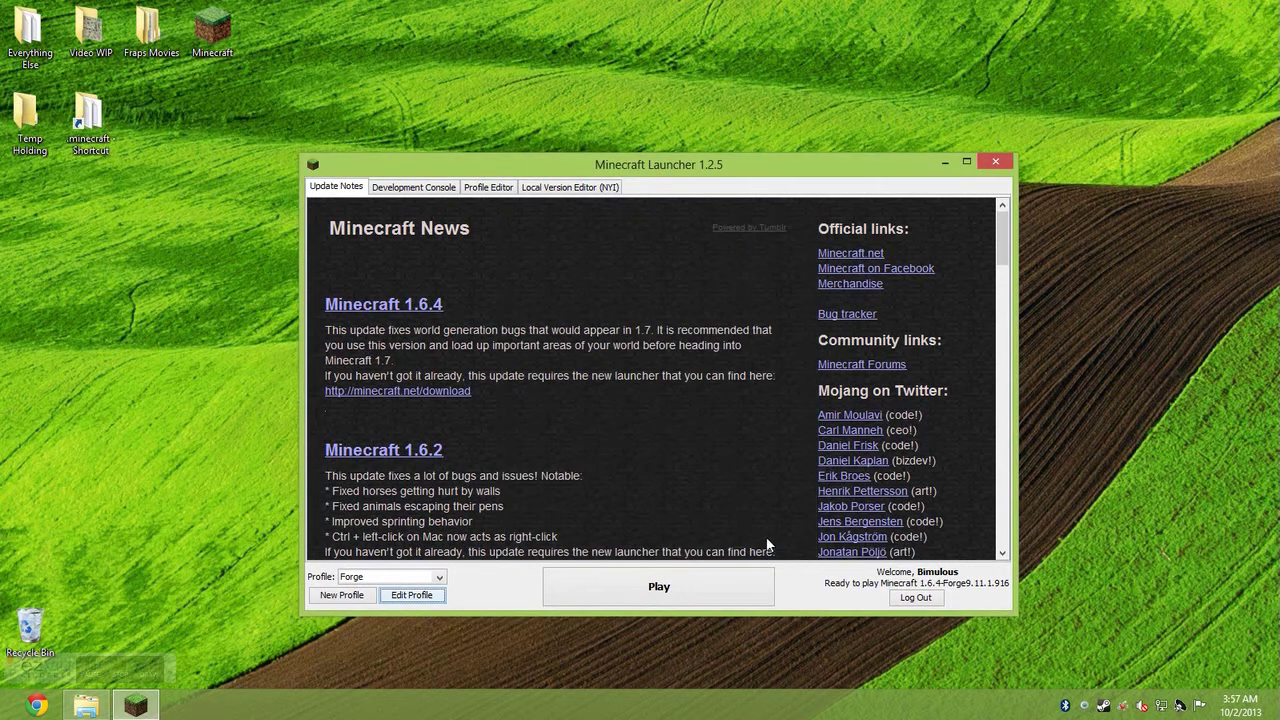
pyautogui.click(660, 588)
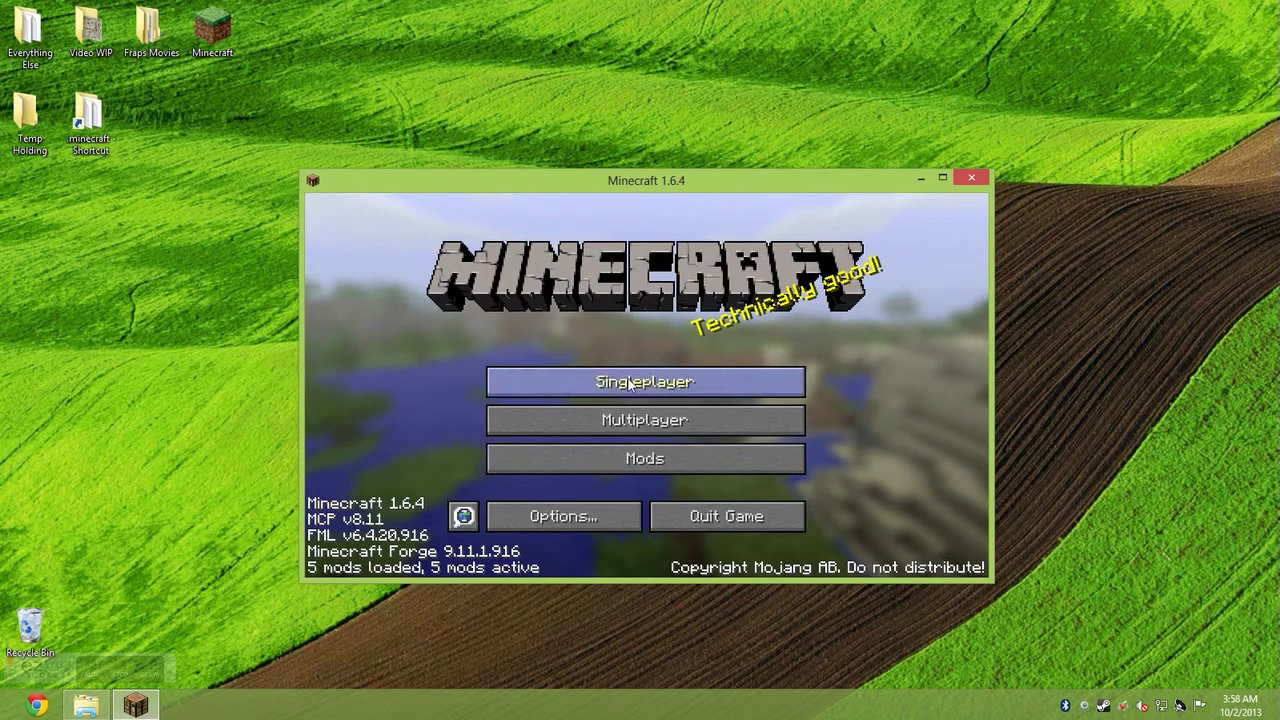
# Create a Singleplayer world named New World with Game Mode set to Creative.
pyautogui.click(627, 377)
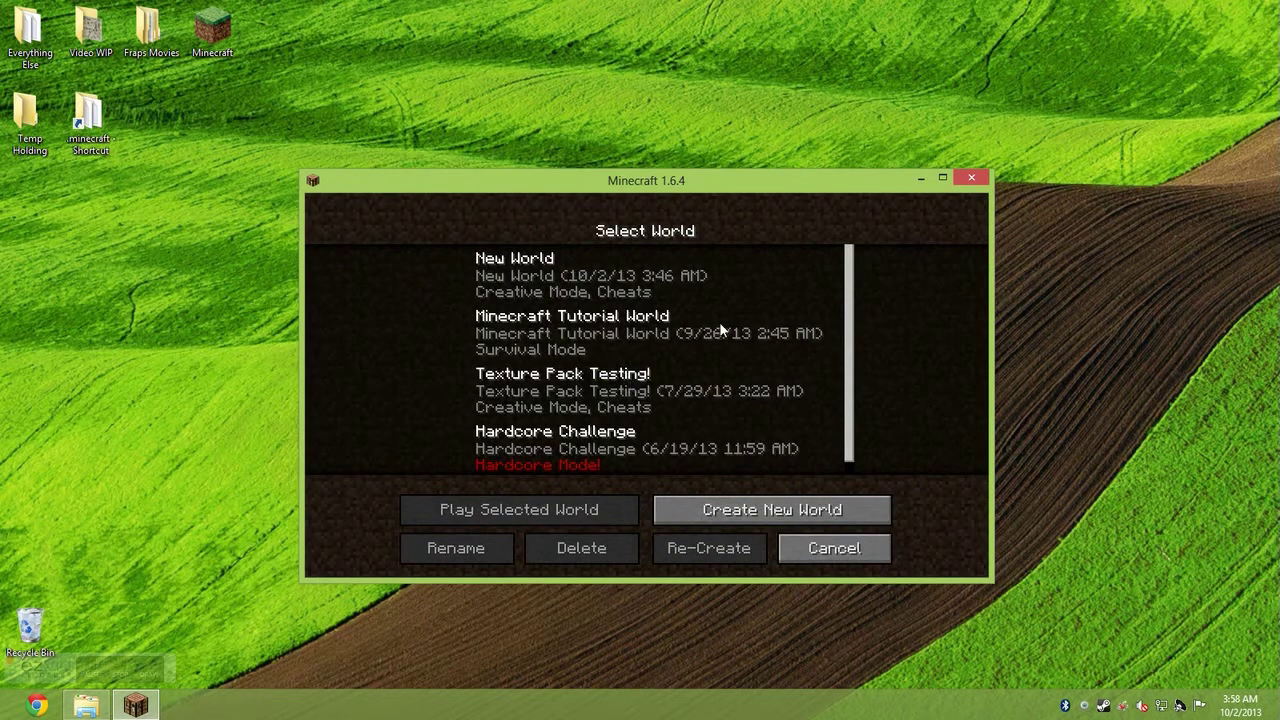
pyautogui.click(731, 505)
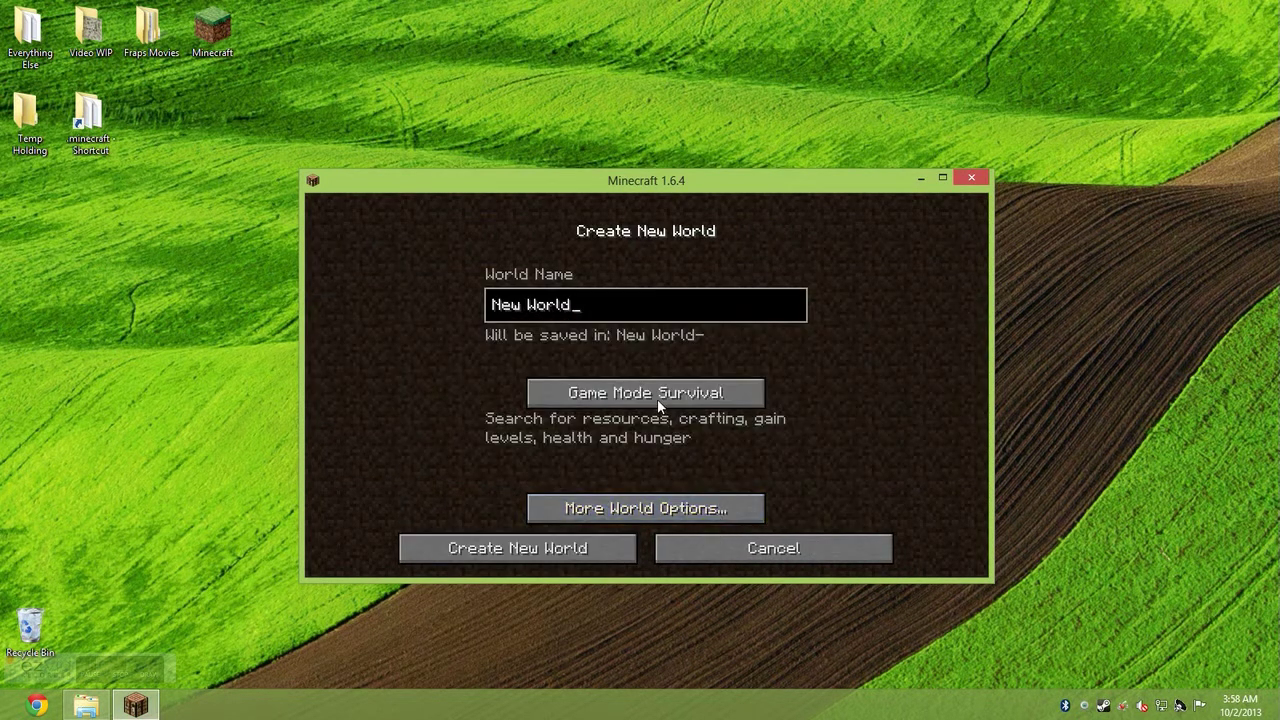
pyautogui.click(688, 396)
pyautogui.click(688, 396)
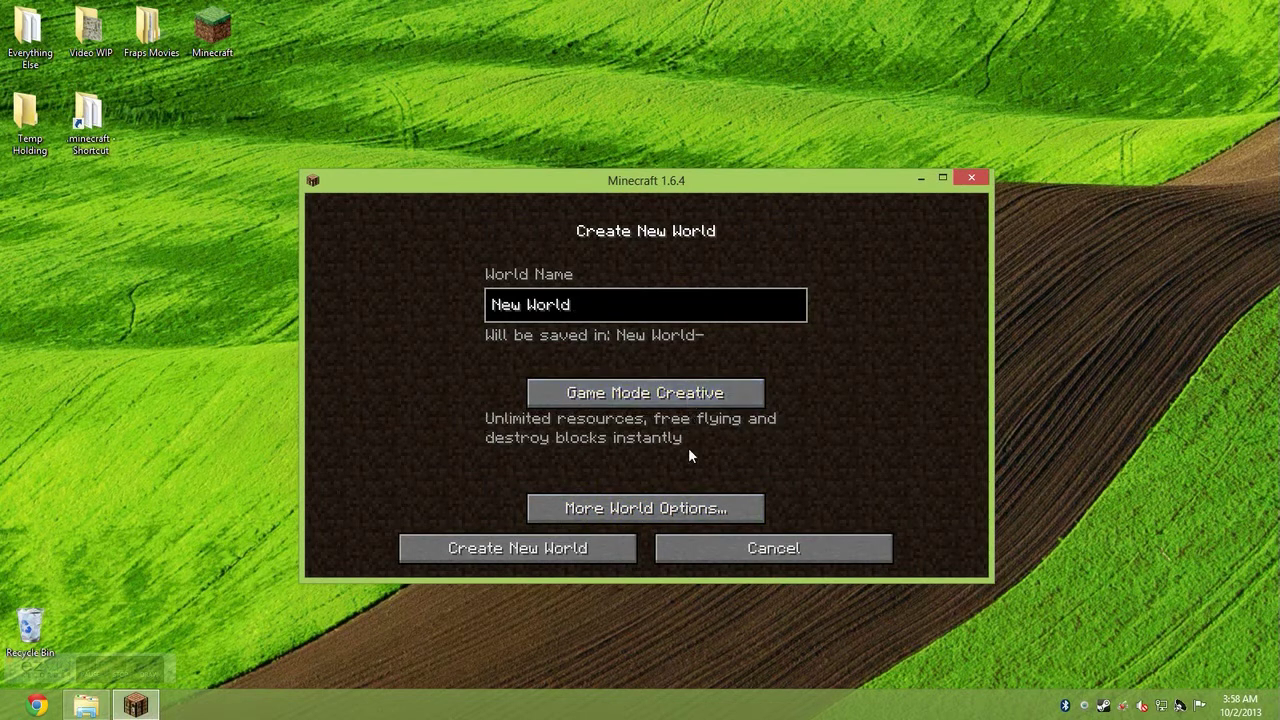
pyautogui.click(539, 552)
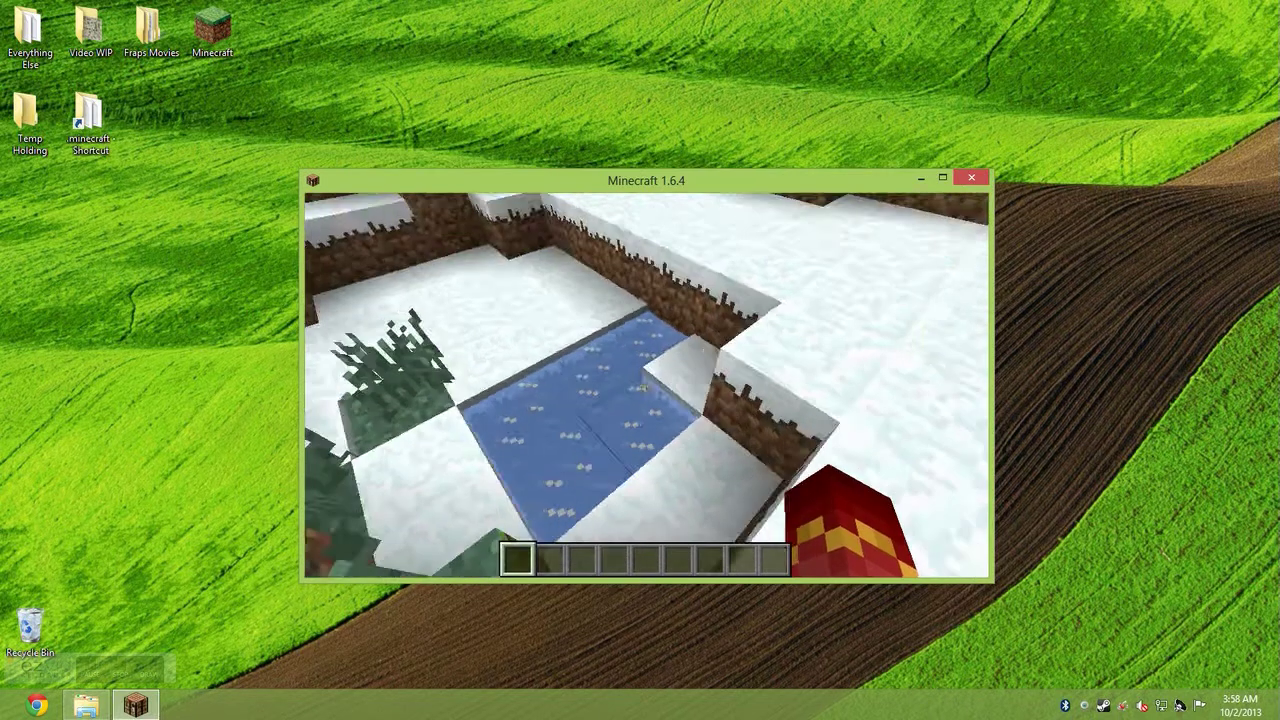
# Walk forward through the snow to the snow-covered spruce trees.
pyautogui.press('w')
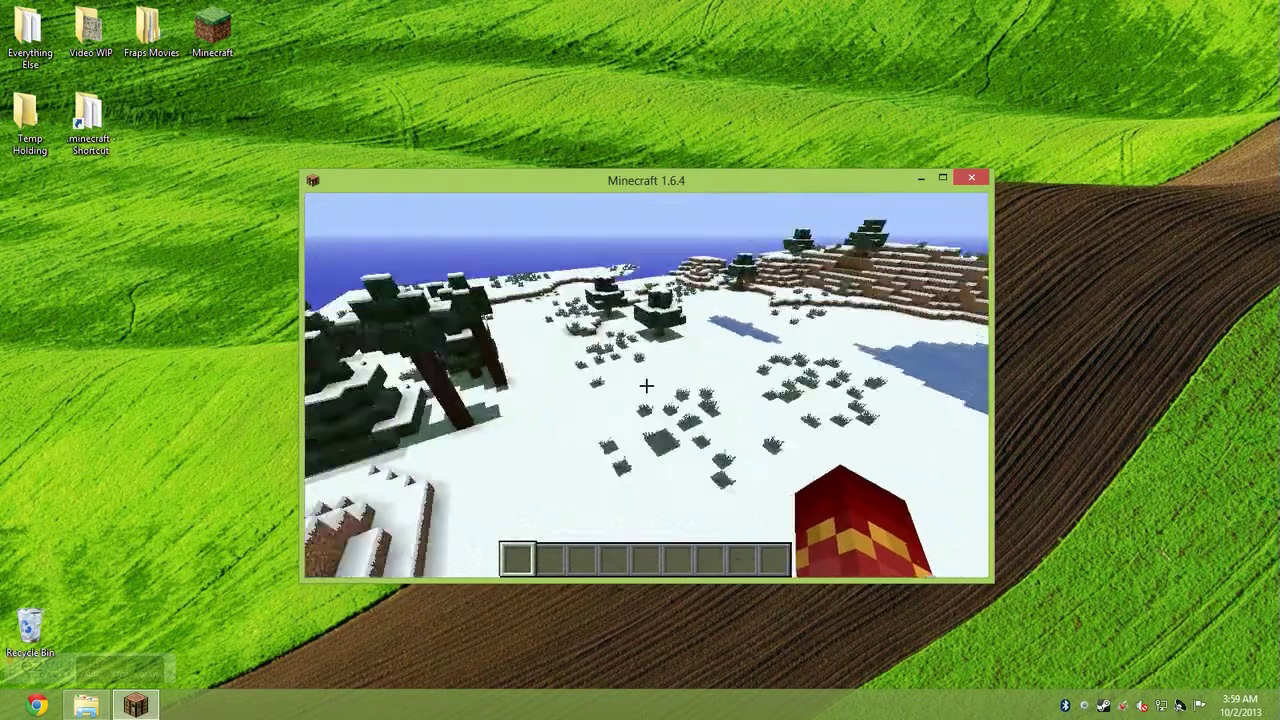
pyautogui.press('w')
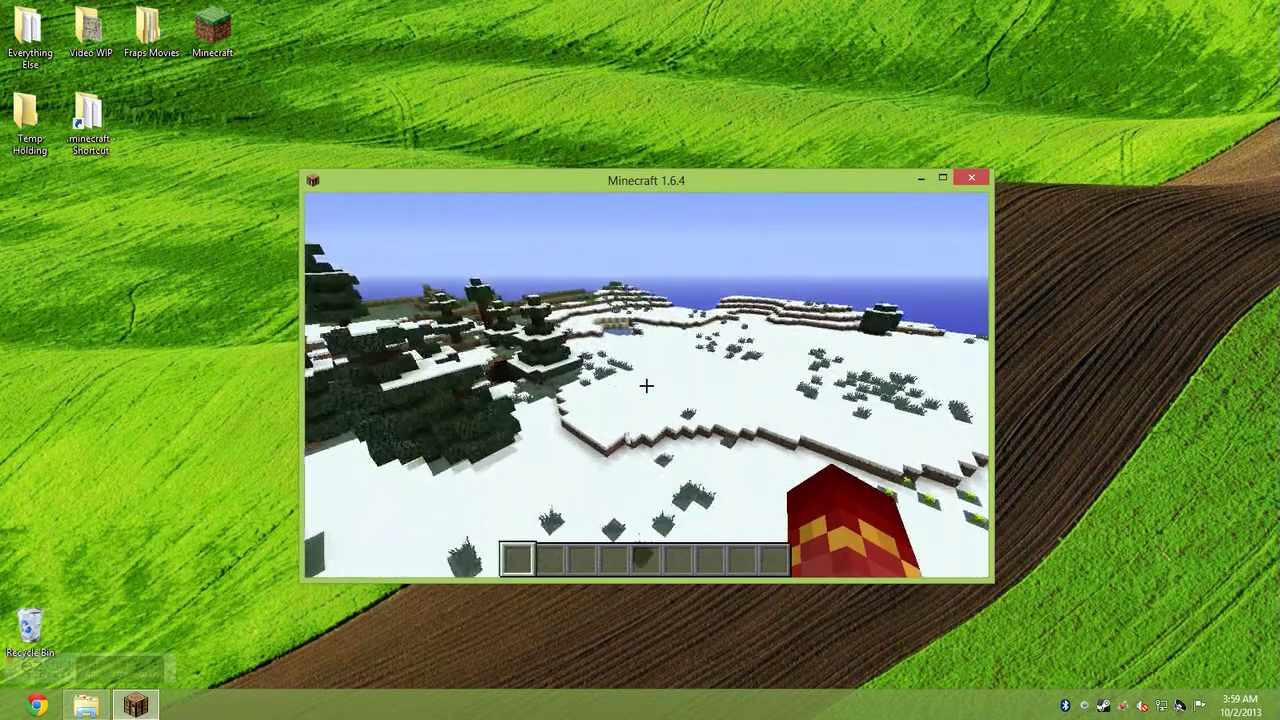